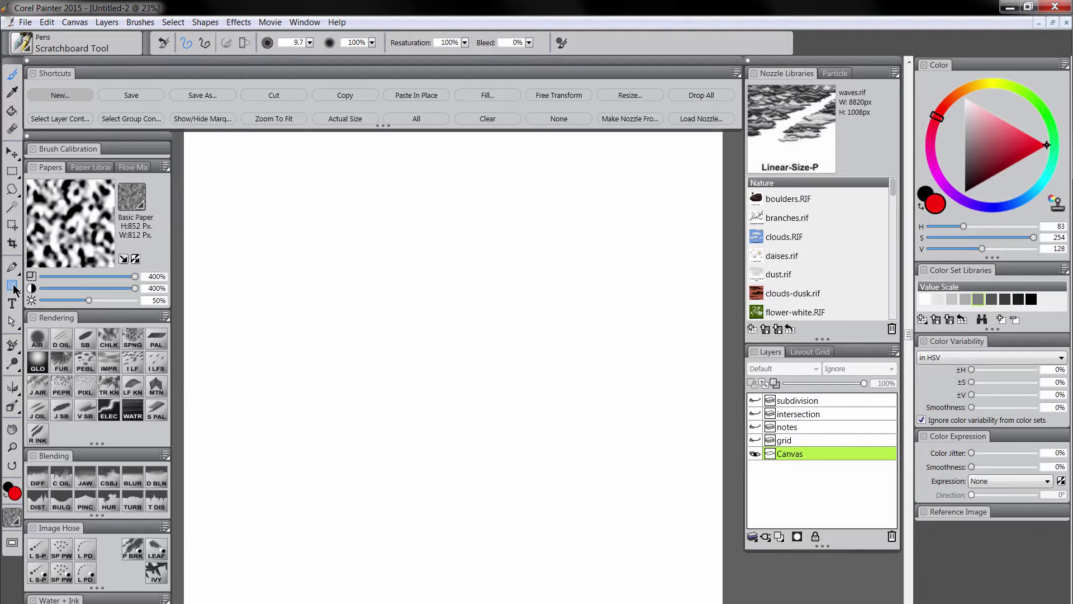
# Set the rectangle shape's stroke color to red and draw a square outline in the upper part of the canvas.
pyautogui.click(12, 287)
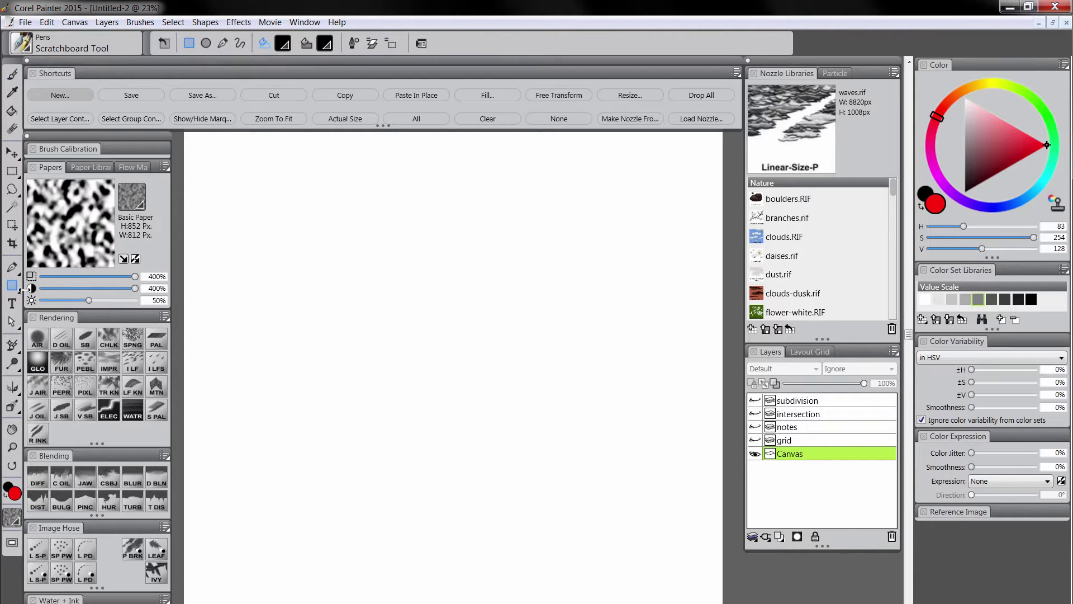
pyautogui.click(285, 47)
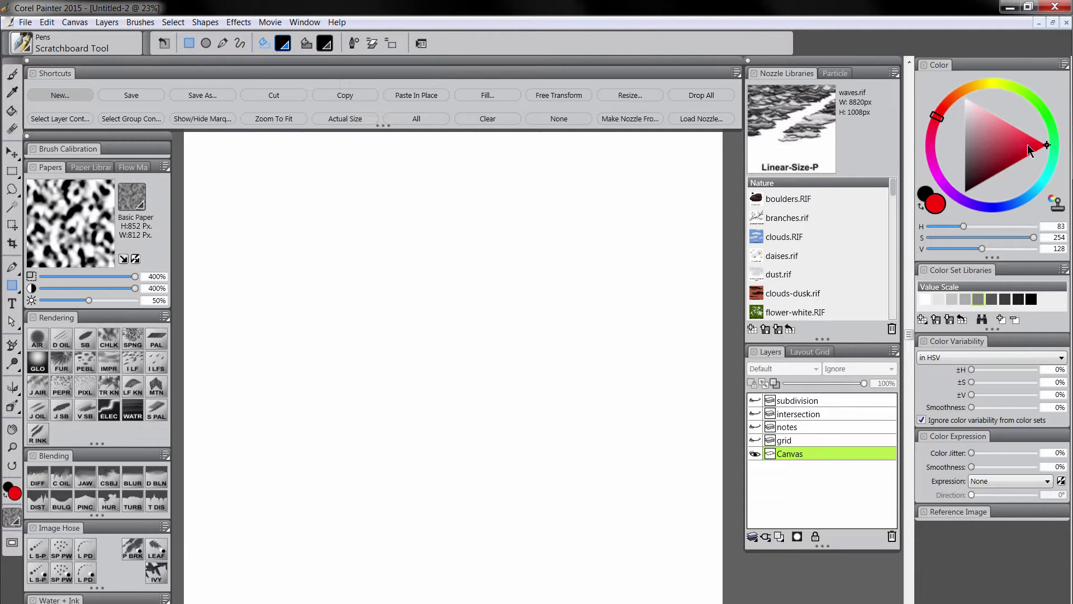
pyautogui.moveTo(1047, 146); pyautogui.dragTo(1068, 161)
pyautogui.moveTo(285, 250); pyautogui.dragTo(421, 371)
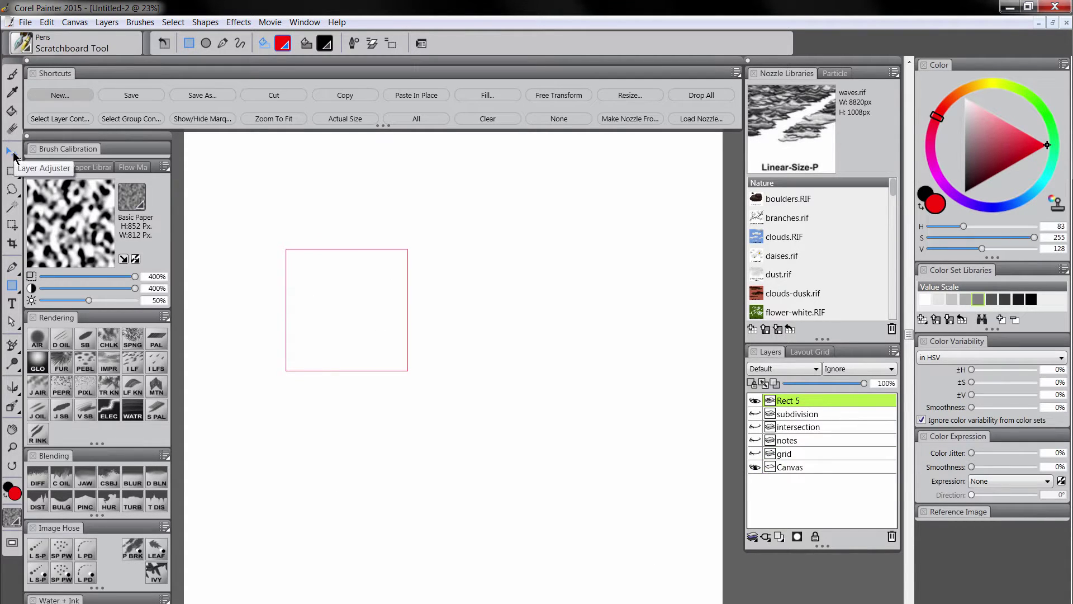
# Reposition the square and duplicate it twice side by side to form a row of three.
pyautogui.click(13, 154)
pyautogui.moveTo(368, 301); pyautogui.dragTo(452, 258)
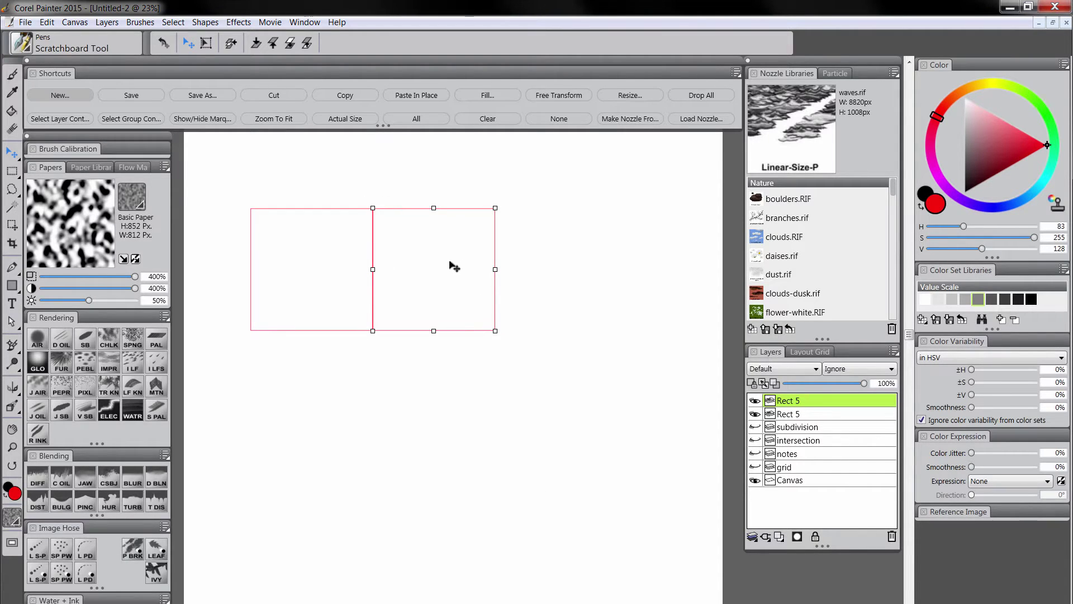
pyautogui.moveTo(428, 266); pyautogui.dragTo(556, 268)
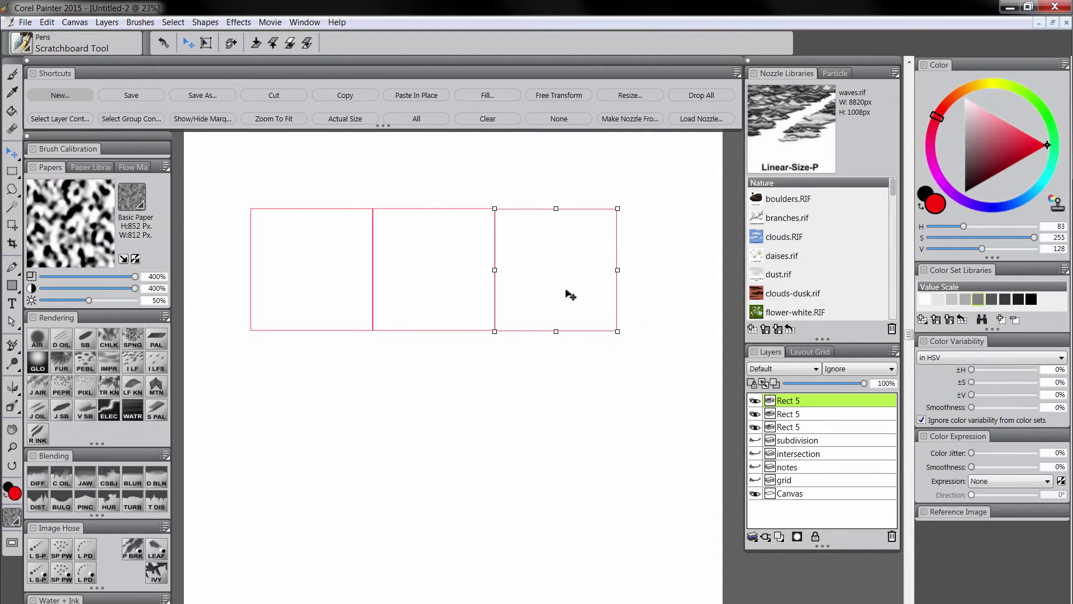
# Move the row of three squares up and duplicate it downward to build a grid of four rows.
pyautogui.keyDown('shift'); pyautogui.click(801, 427); pyautogui.keyUp('shift')
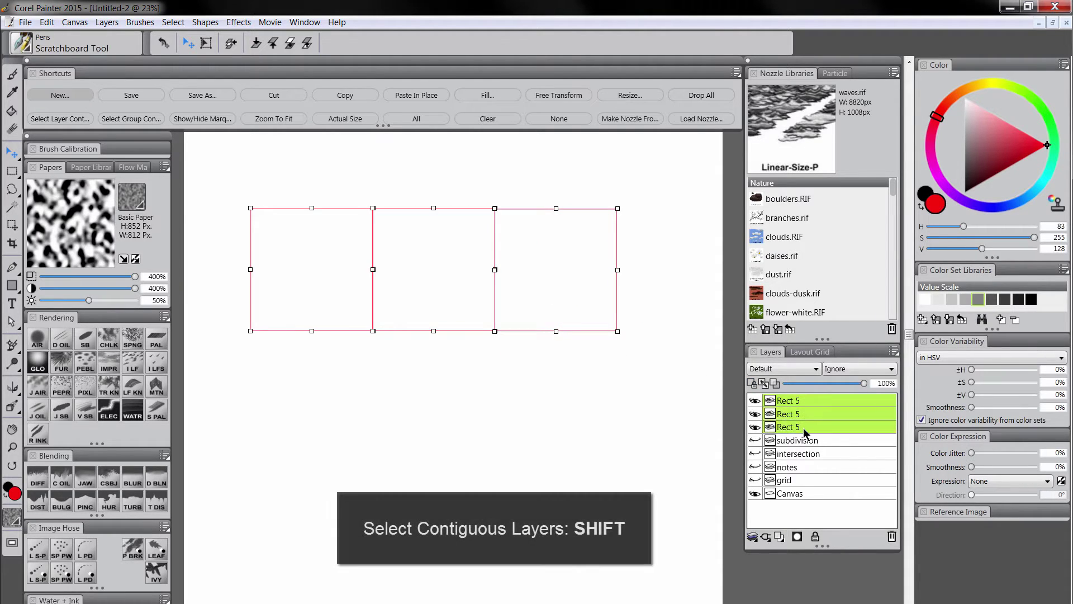
pyautogui.moveTo(574, 302); pyautogui.dragTo(589, 246)
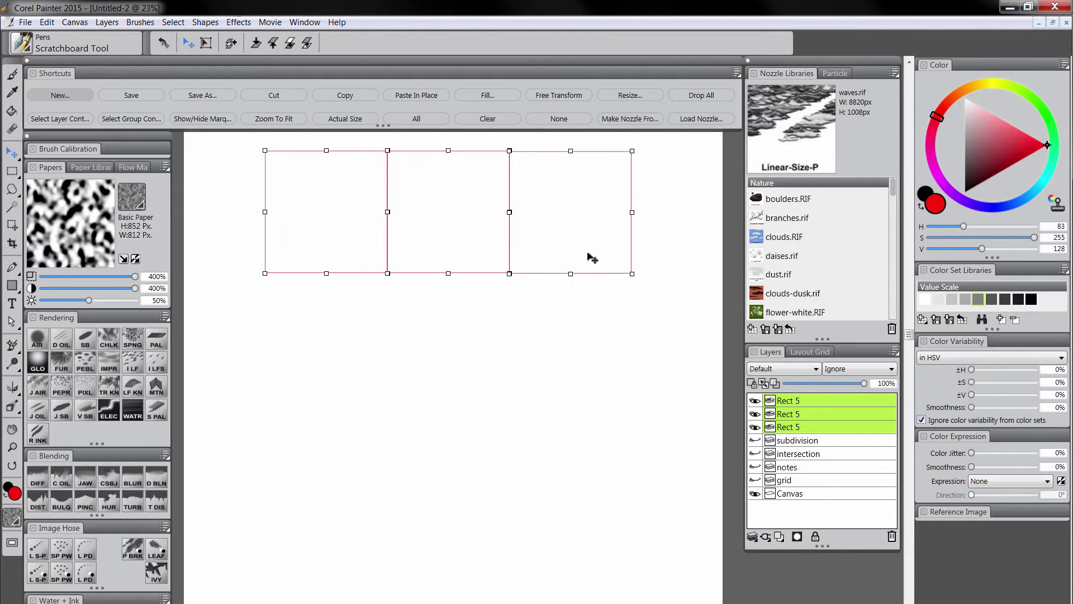
pyautogui.moveTo(535, 207); pyautogui.dragTo(541, 539)
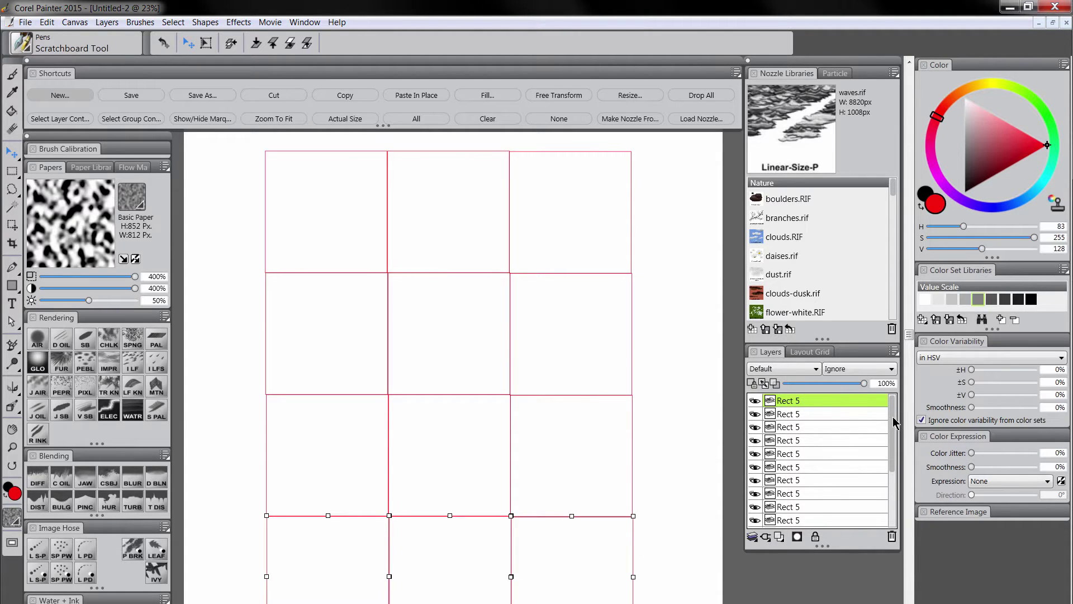
# Group all the square layers under the name grid and collapse the group into a single layer.
pyautogui.moveTo(895, 422); pyautogui.dragTo(894, 475)
pyautogui.keyDown('shift'); pyautogui.click(814, 454); pyautogui.keyUp('shift')
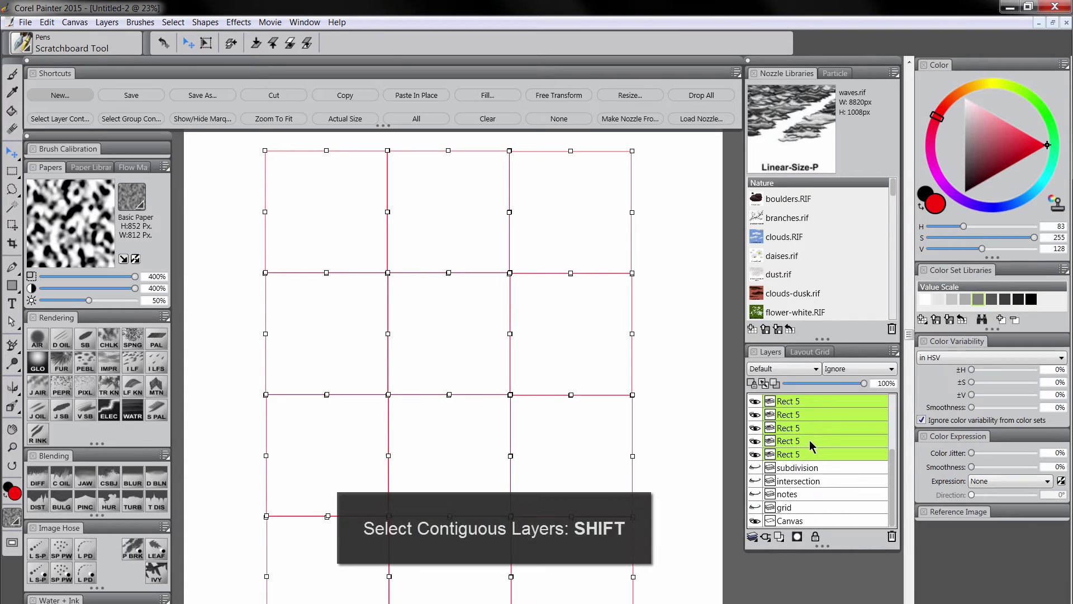
pyautogui.hotkey('ctrl', 'g')
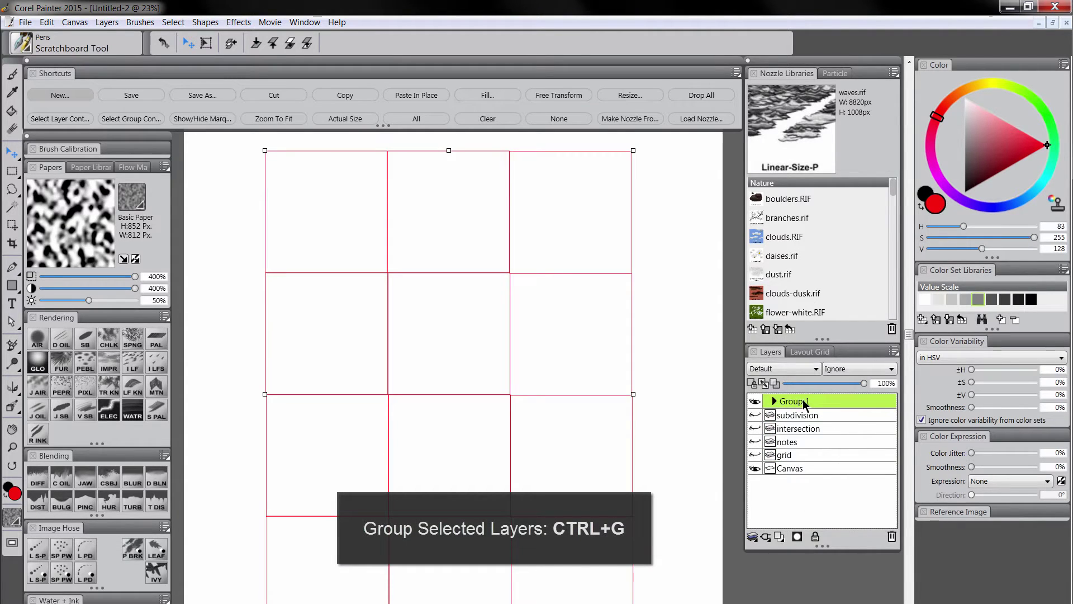
pyautogui.write('grid')
pyautogui.press('Return')
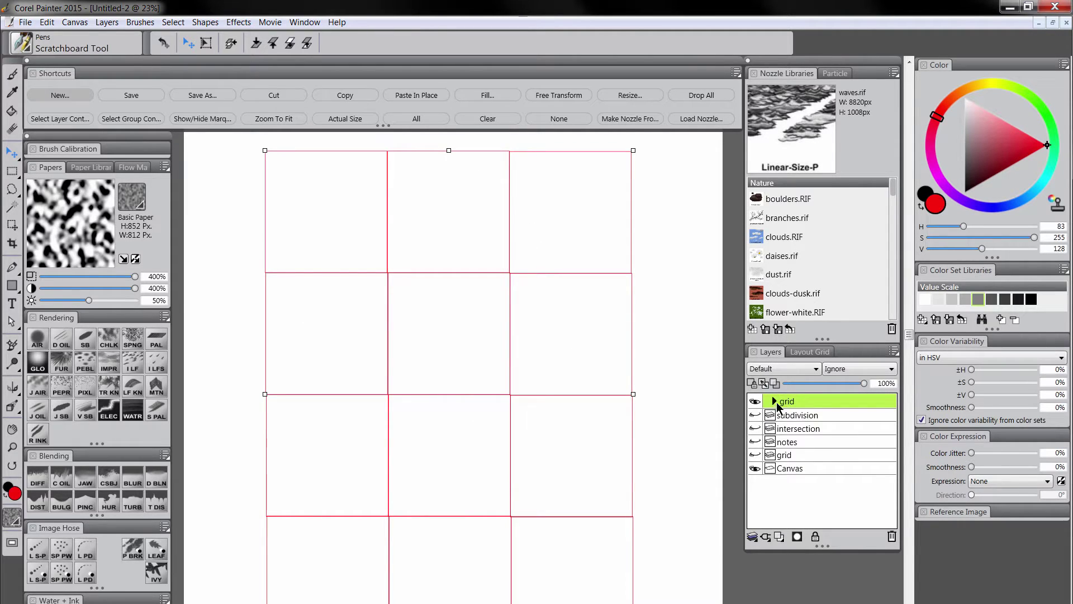
pyautogui.hotkey('ctrl', 'e')
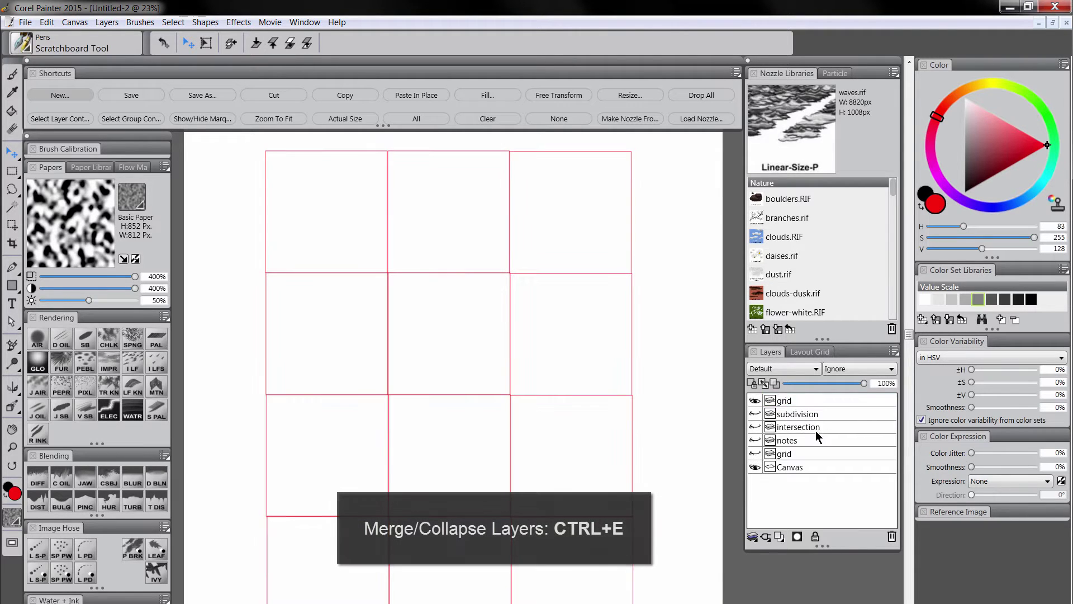
# Preserve the new grid layer's transparency and try brushing cyan over its top row of lines.
pyautogui.click(779, 397)
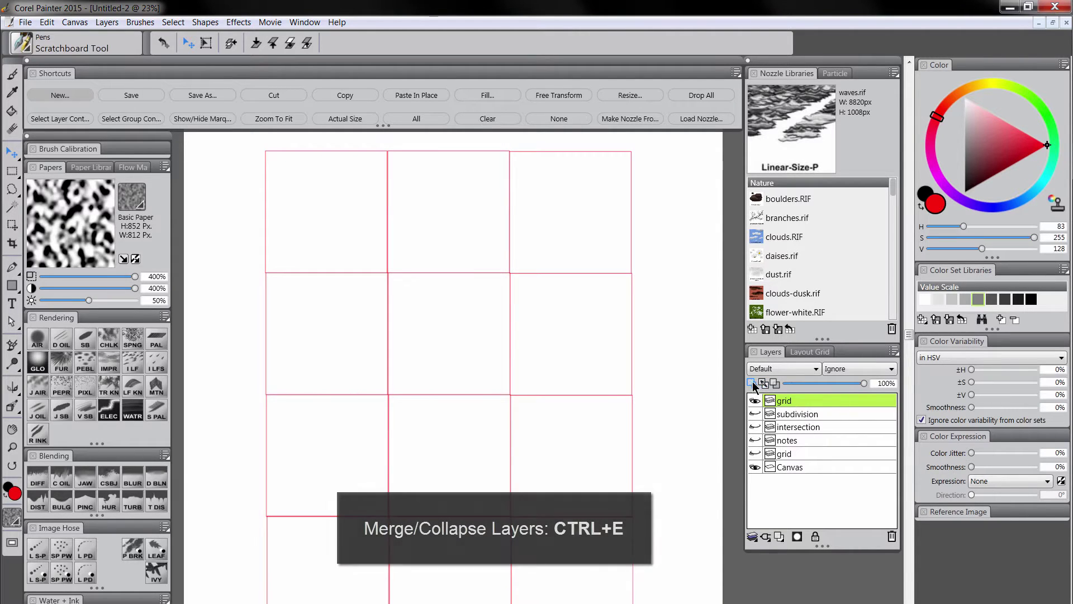
pyautogui.click(1039, 187)
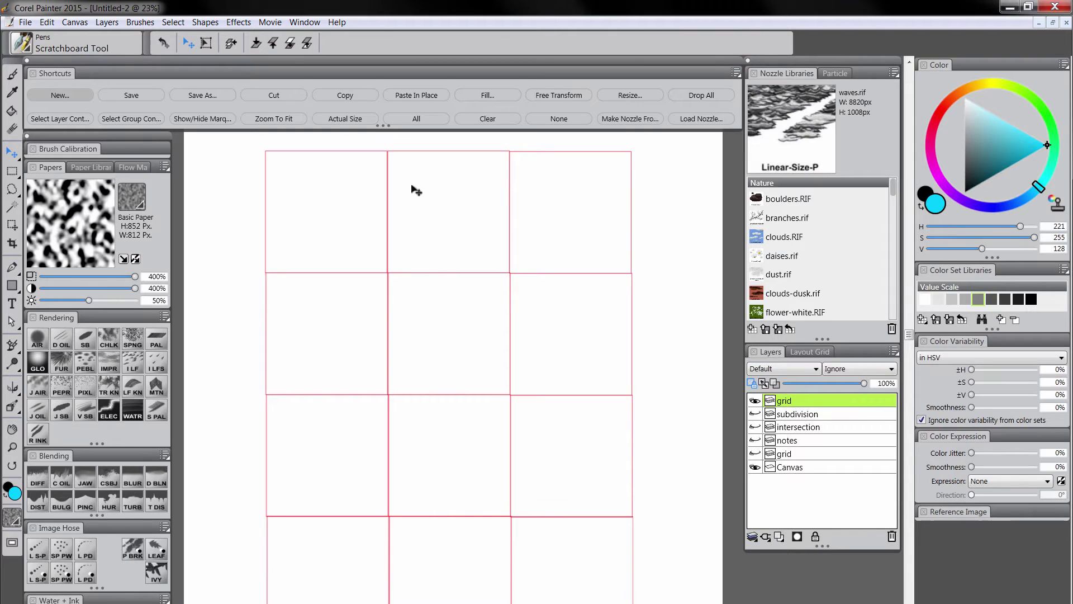
pyautogui.press('b')
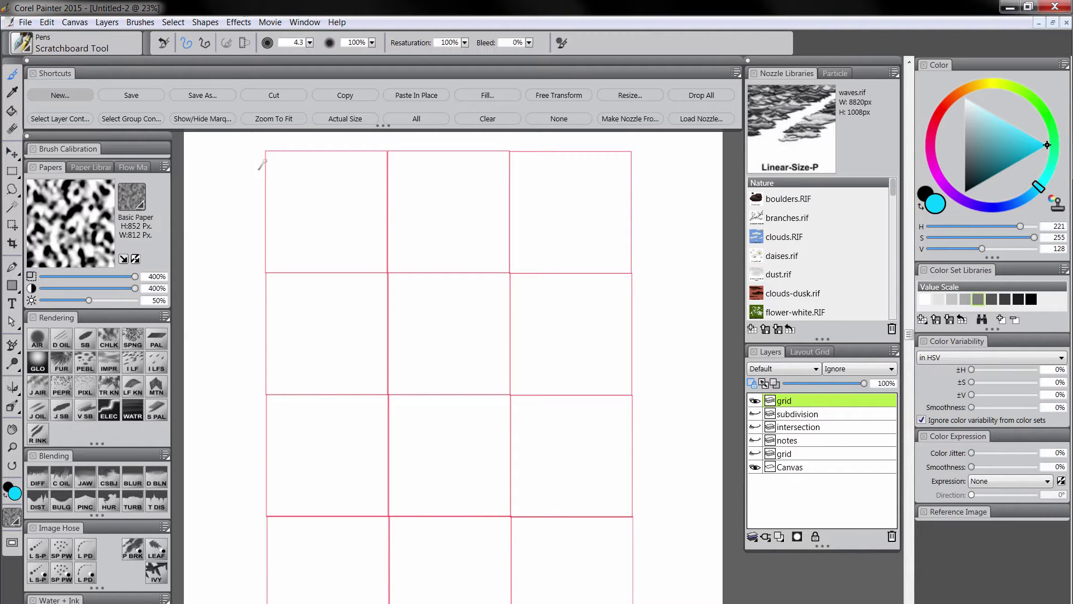
pyautogui.moveTo(260, 165)
pyautogui.mouseDown()
pyautogui.moveTo(452, 149)
pyautogui.moveTo(588, 164)
pyautogui.mouseUp()
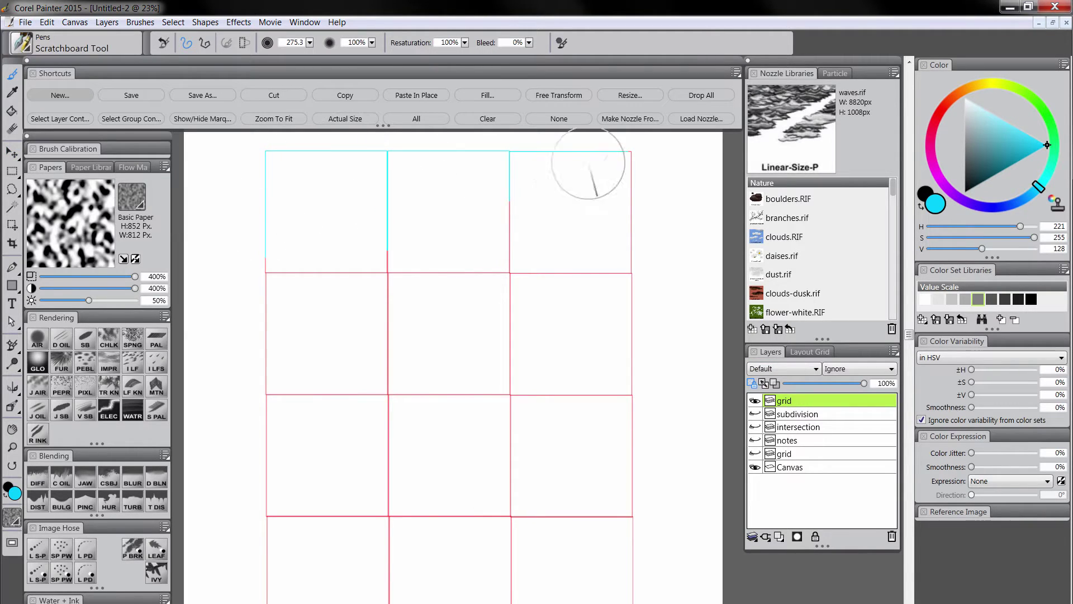
# Undo the brush stroke and fill the grid lines with the current cyan color at 100% opacity.
pyautogui.hotkey('ctrl', 'z')
pyautogui.click(487, 95)
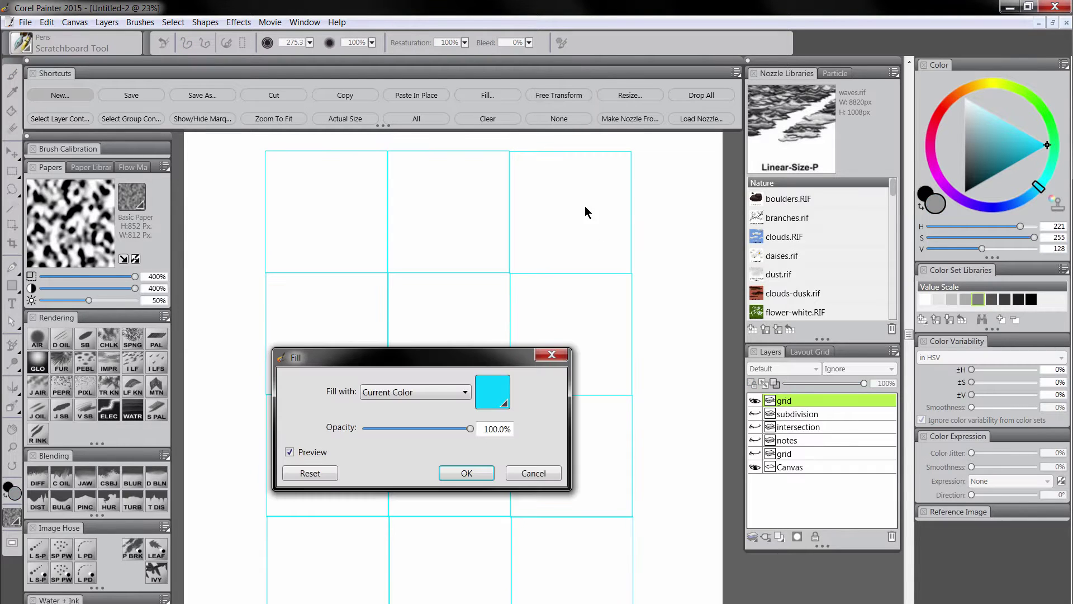
pyautogui.click(466, 473)
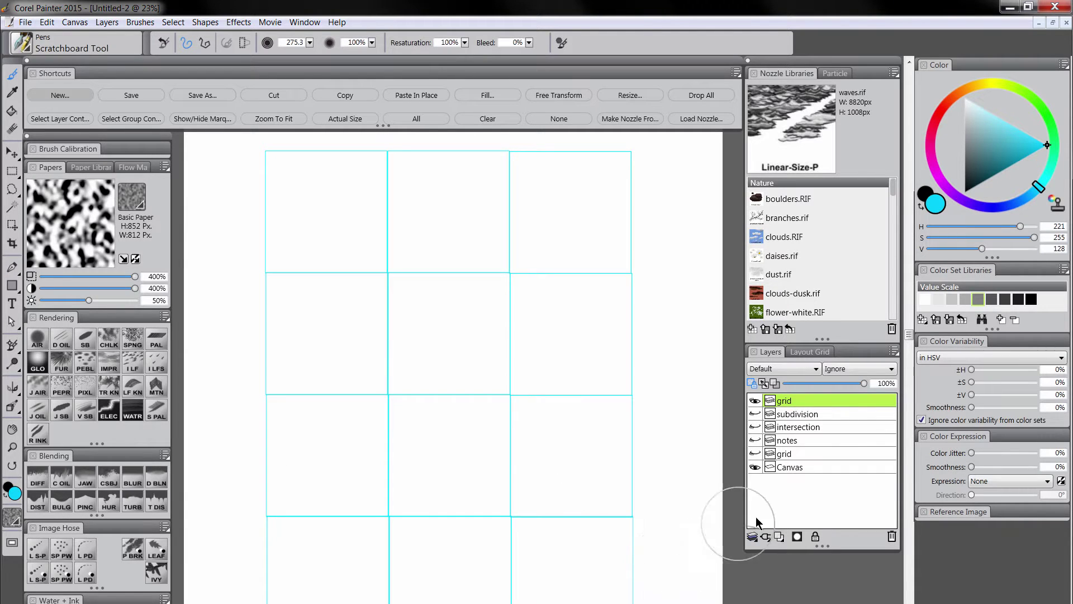
# Delete the cyan grid layer and show the prepared grid, notes, intersection and subdivision layers.
pyautogui.press('Delete')
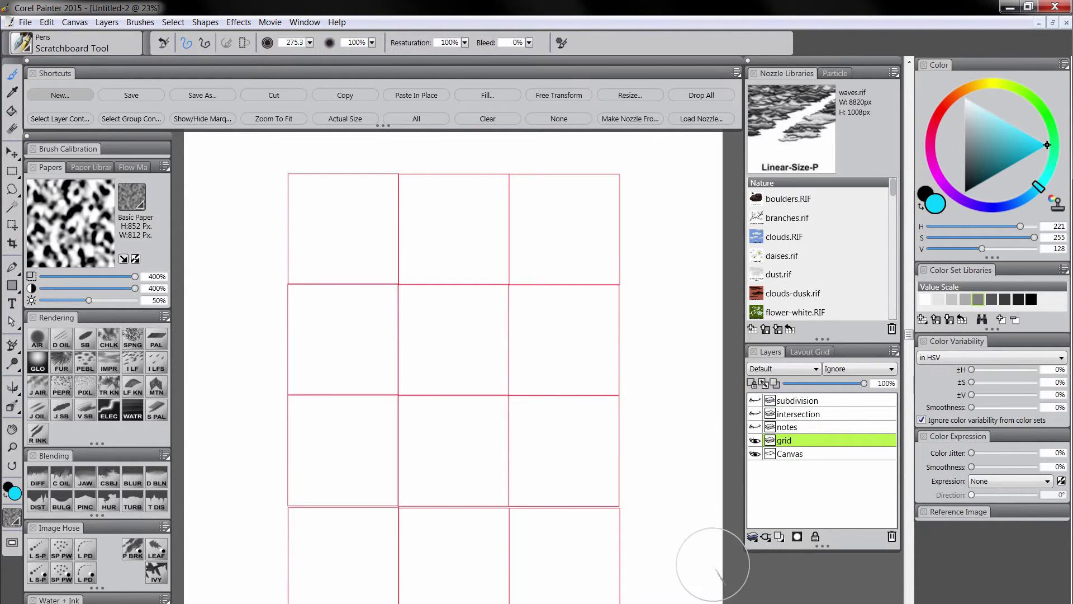
pyautogui.moveTo(660, 517); pyautogui.dragTo(664, 521)
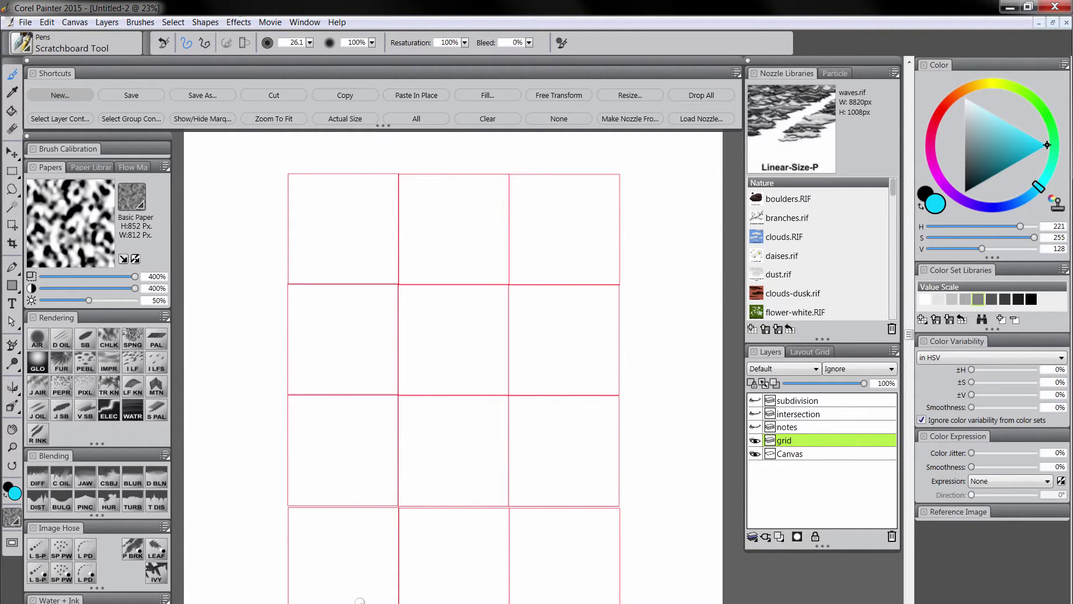
pyautogui.click(756, 427)
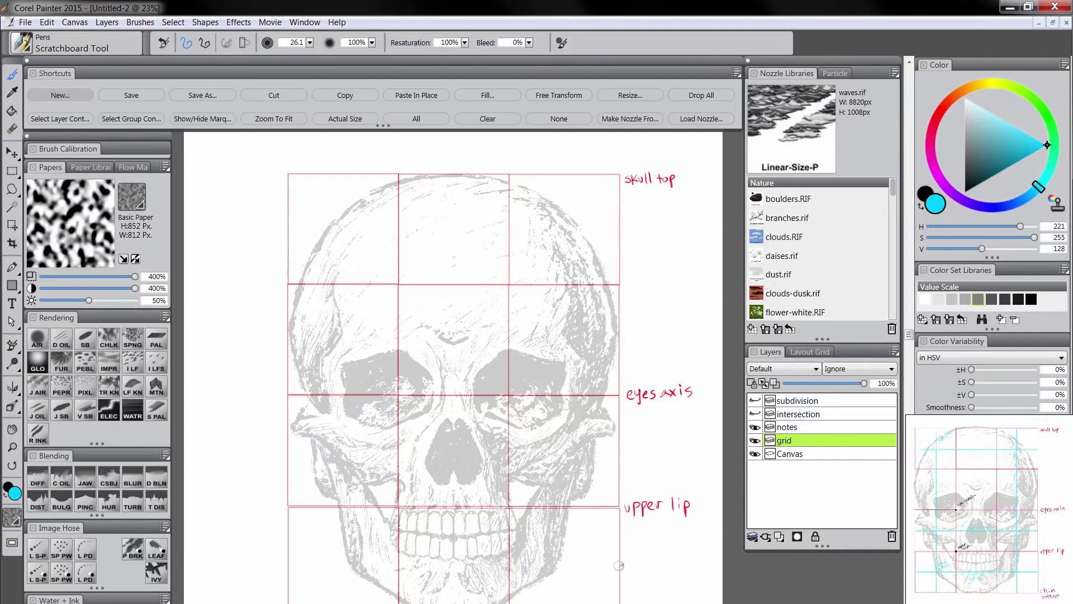
pyautogui.click(755, 414)
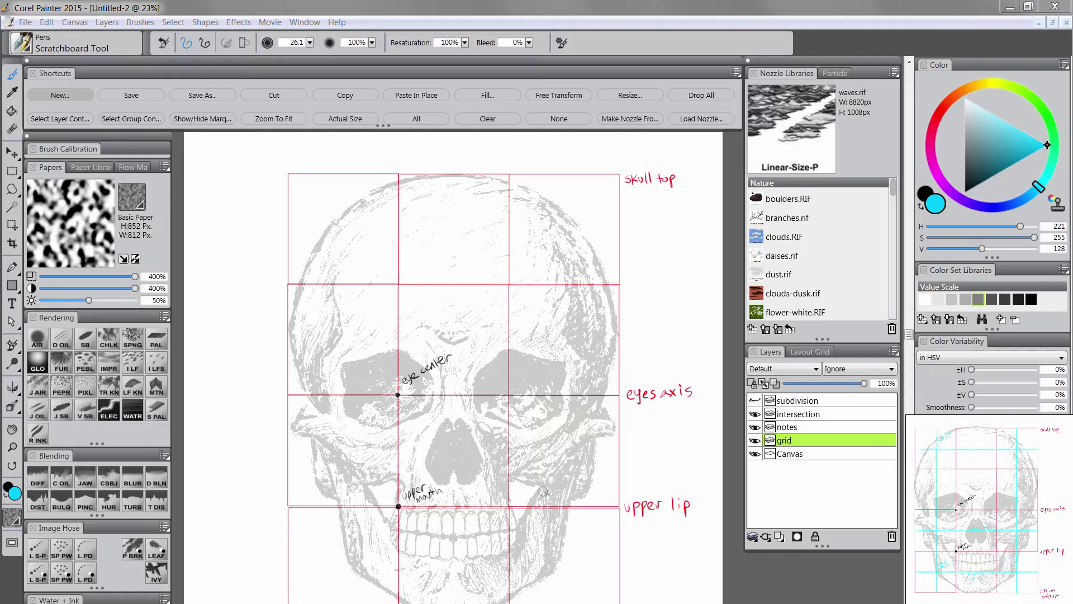
pyautogui.click(756, 401)
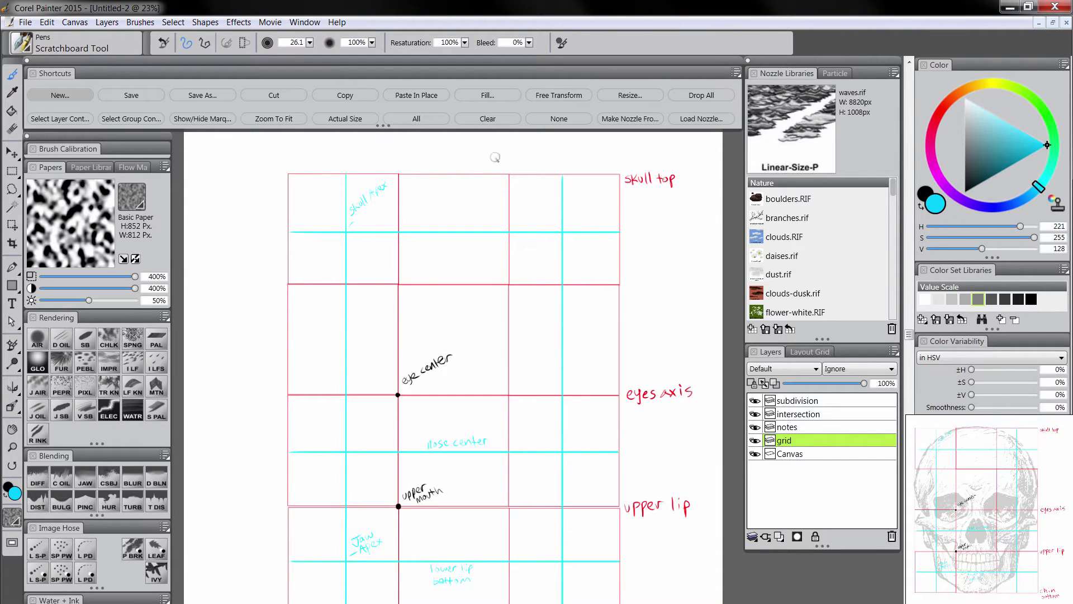
# Turn on mirror painting with a vertical plane and group the subdivision, intersection, notes and grid layers.
pyautogui.click(11, 390)
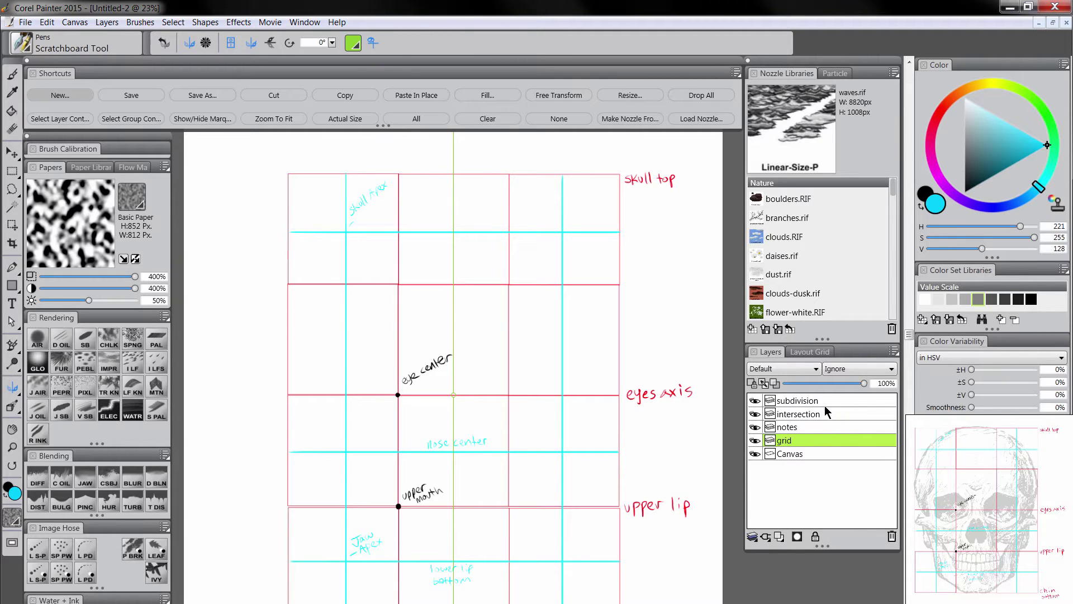
pyautogui.click(808, 401)
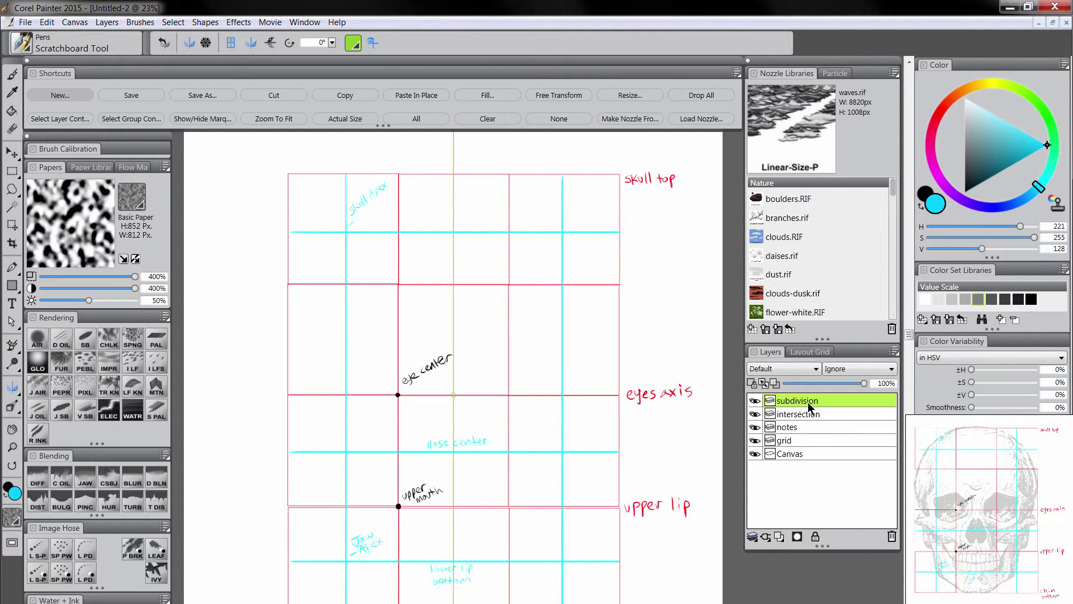
pyautogui.keyDown('shift'); pyautogui.click(793, 439); pyautogui.keyUp('shift')
pyautogui.hotkey('ctrl', 'g')
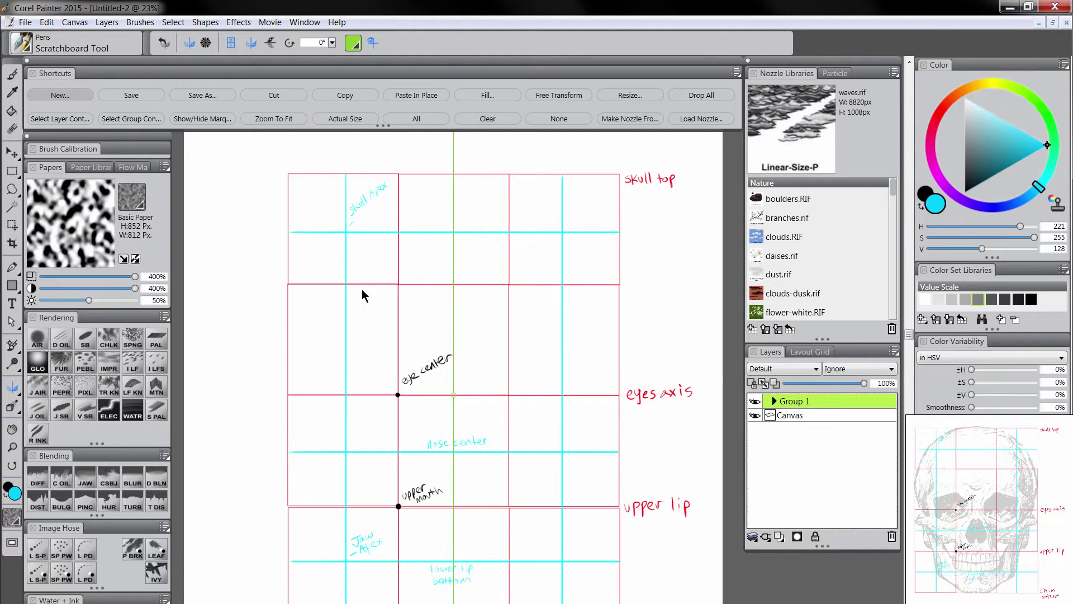
# Shift the layer group slightly on the canvas and select the grid layer inside it.
pyautogui.click(11, 152)
pyautogui.moveTo(539, 263); pyautogui.dragTo(546, 273)
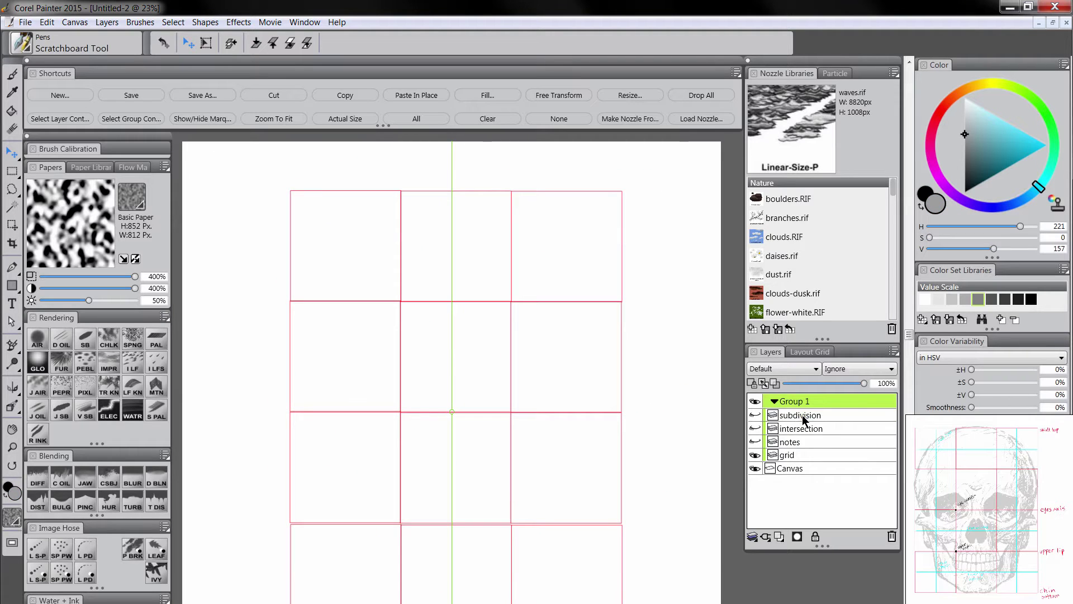
pyautogui.click(801, 416)
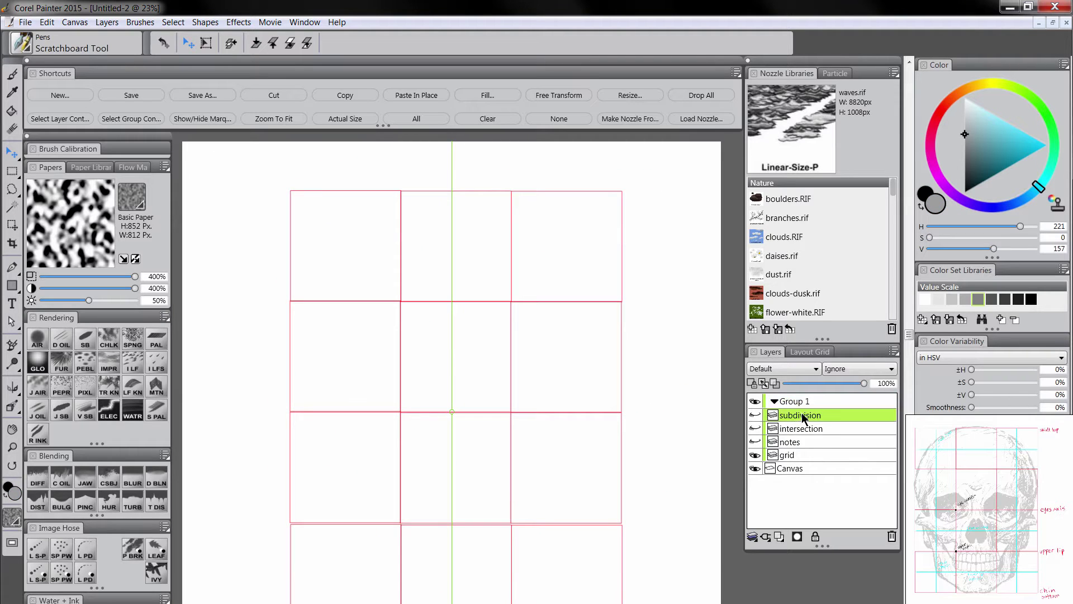
pyautogui.click(793, 456)
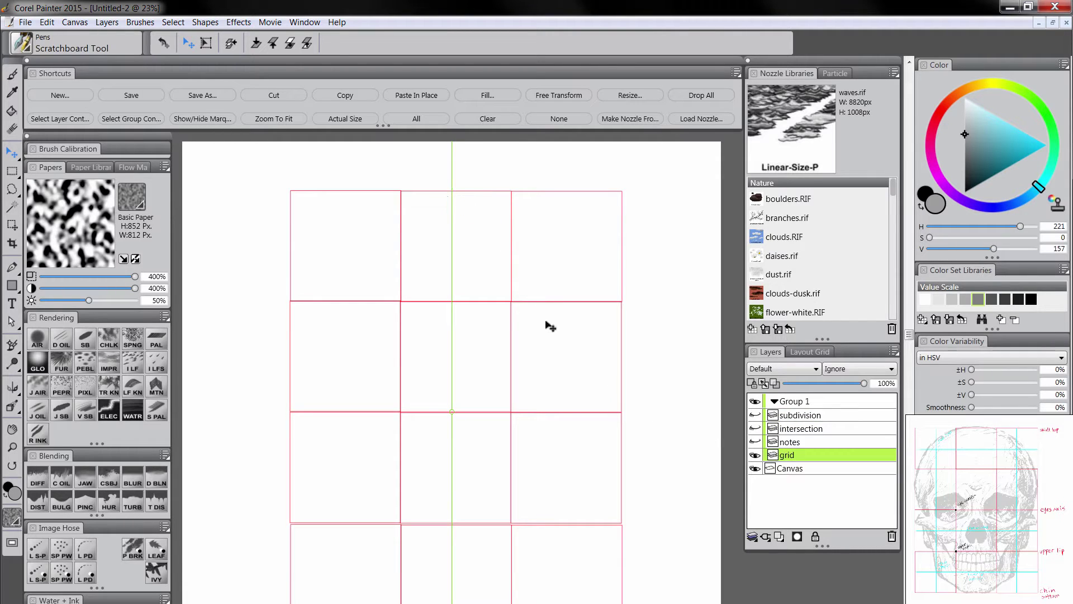
# Nudge the grid layer left to center it on the vertical mirror plane, using the Free Transform center point as reference.
pyautogui.hotkey('ctrl', 'alt', 't')
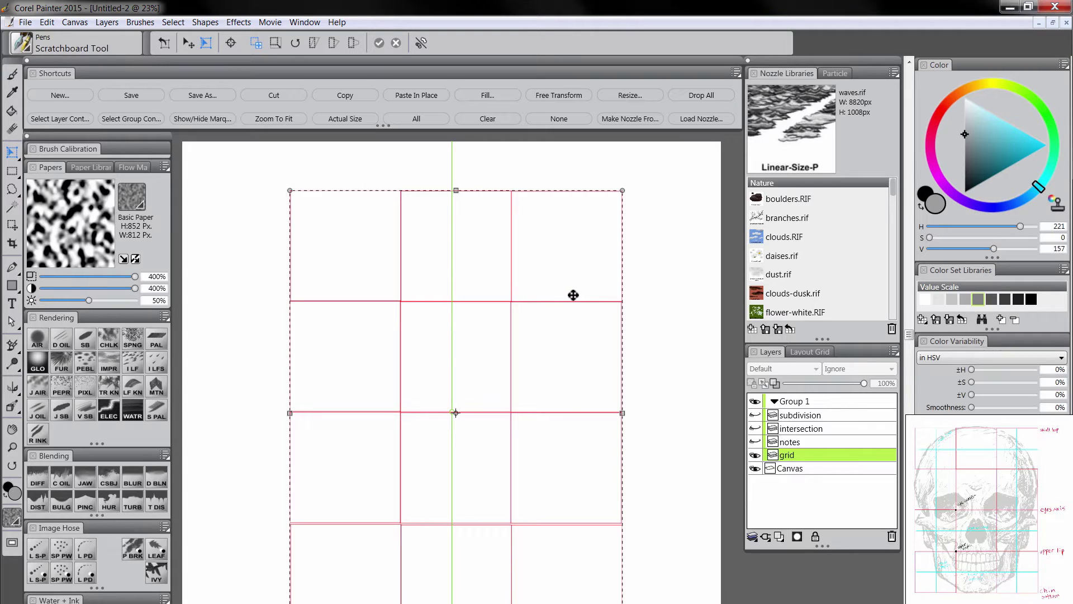
pyautogui.press('Return')
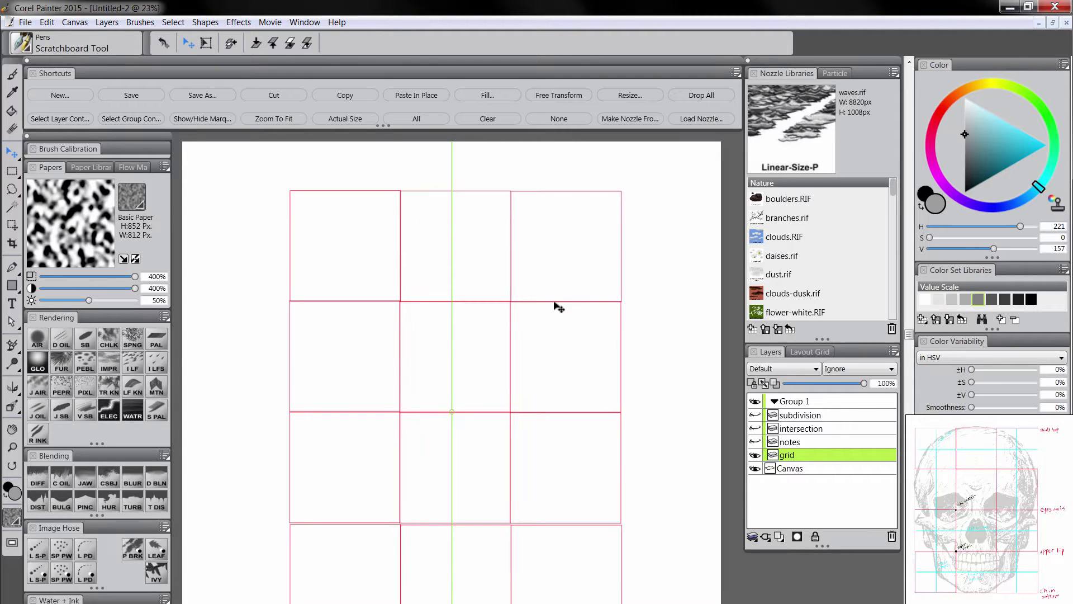
pyautogui.press('Left')
pyautogui.press('Left')
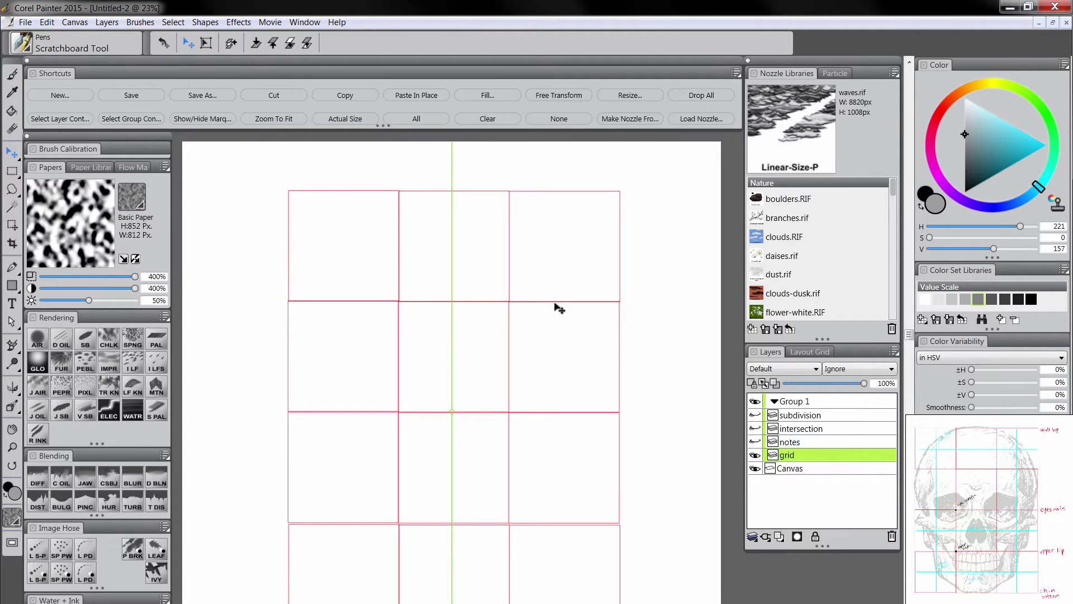
pyautogui.hotkey('ctrl', 'alt', 't')
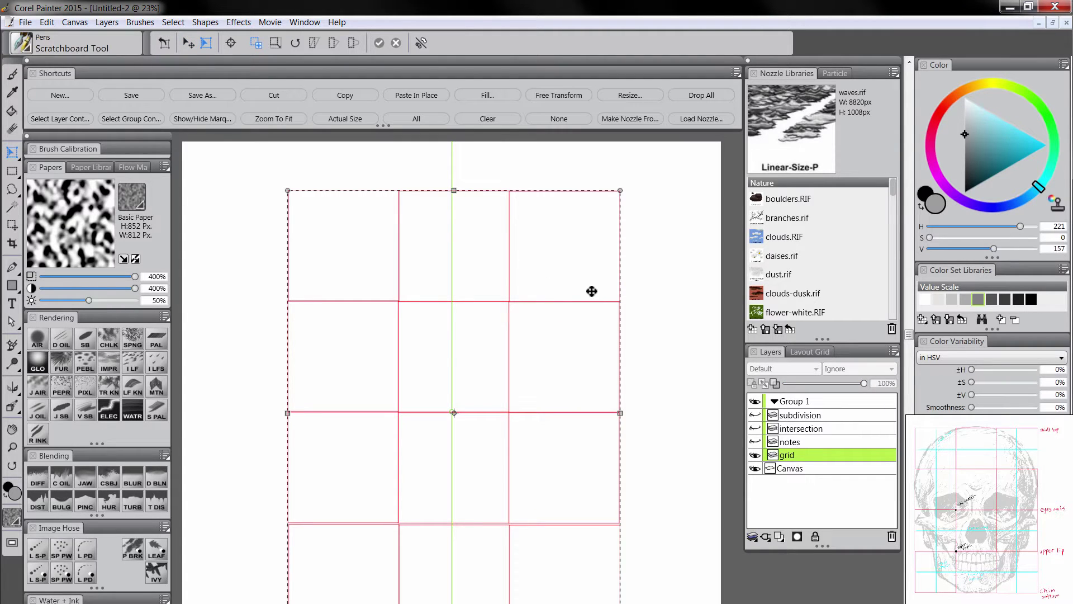
pyautogui.press('Return')
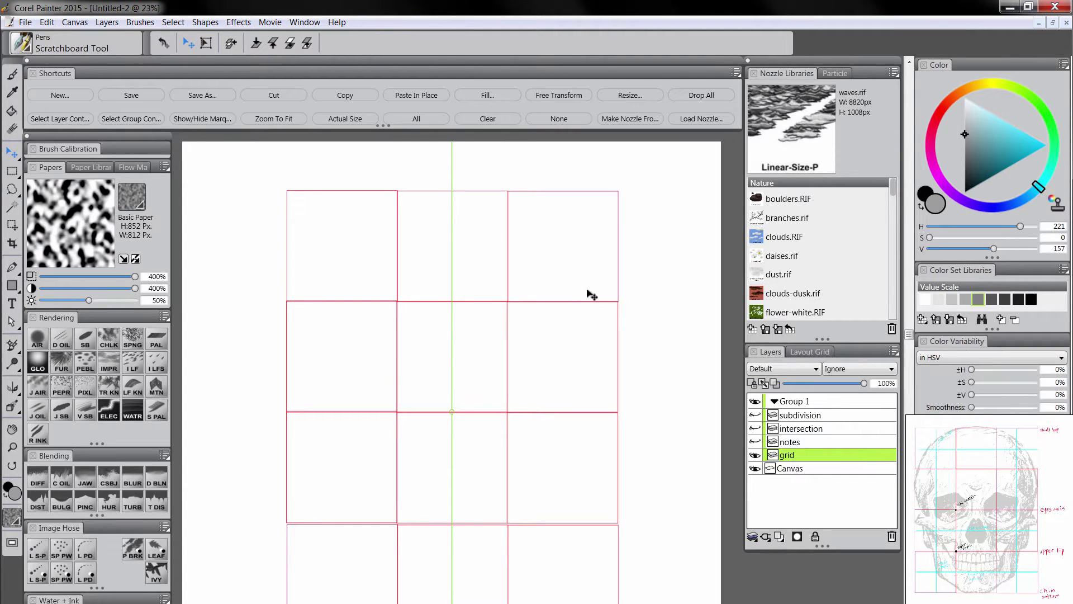
pyautogui.hotkey('ctrl', 'alt', 't')
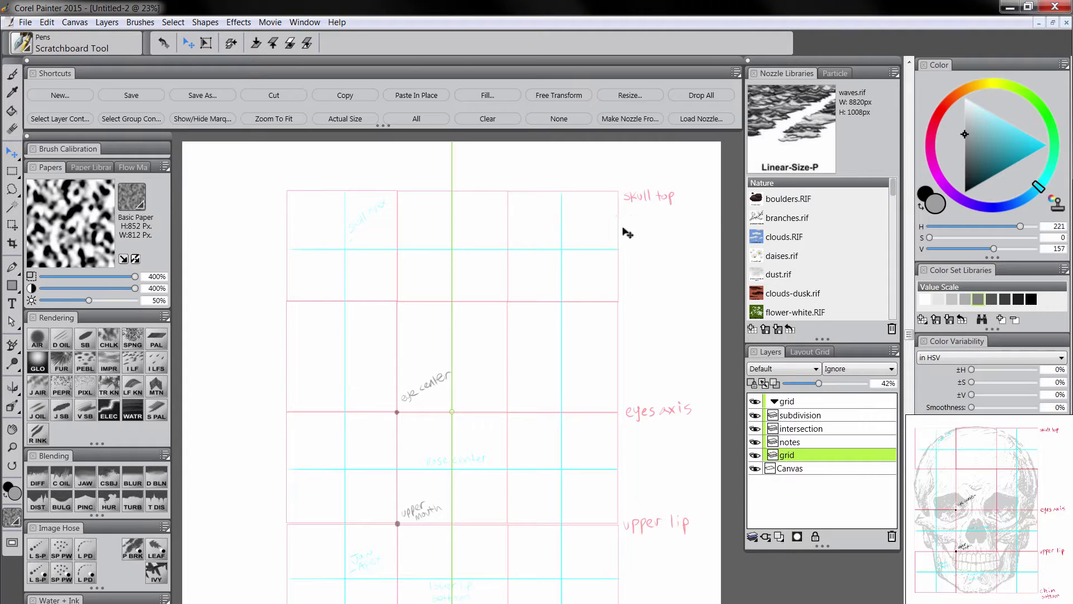
# Collapse the grid group, add a new layer directly beneath it and rename that layer sketch.
pyautogui.click(796, 401)
pyautogui.click(774, 401)
pyautogui.click(779, 537)
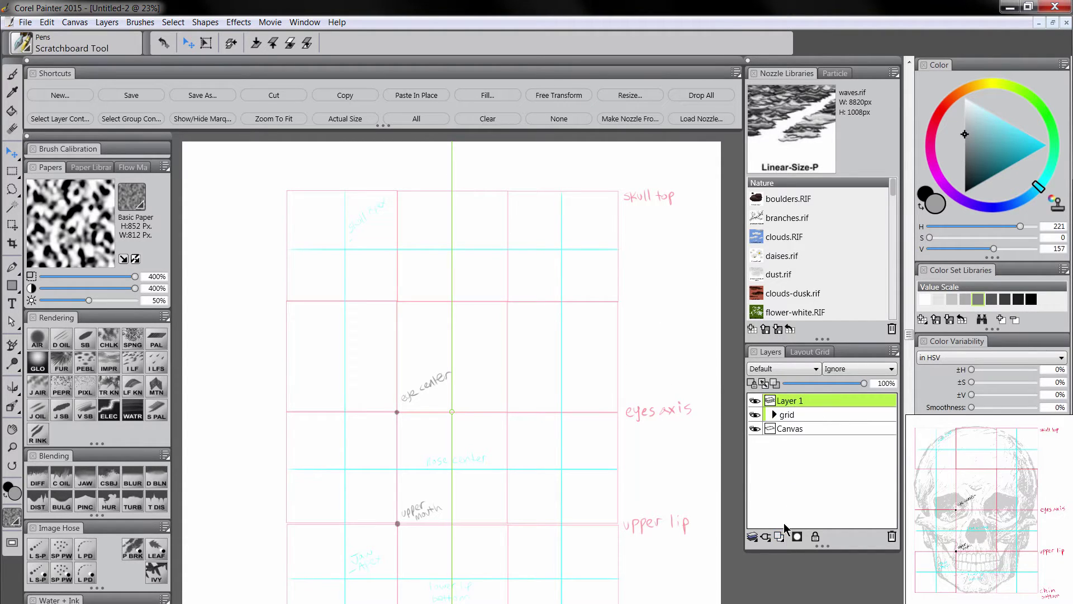
pyautogui.moveTo(794, 399); pyautogui.dragTo(793, 416)
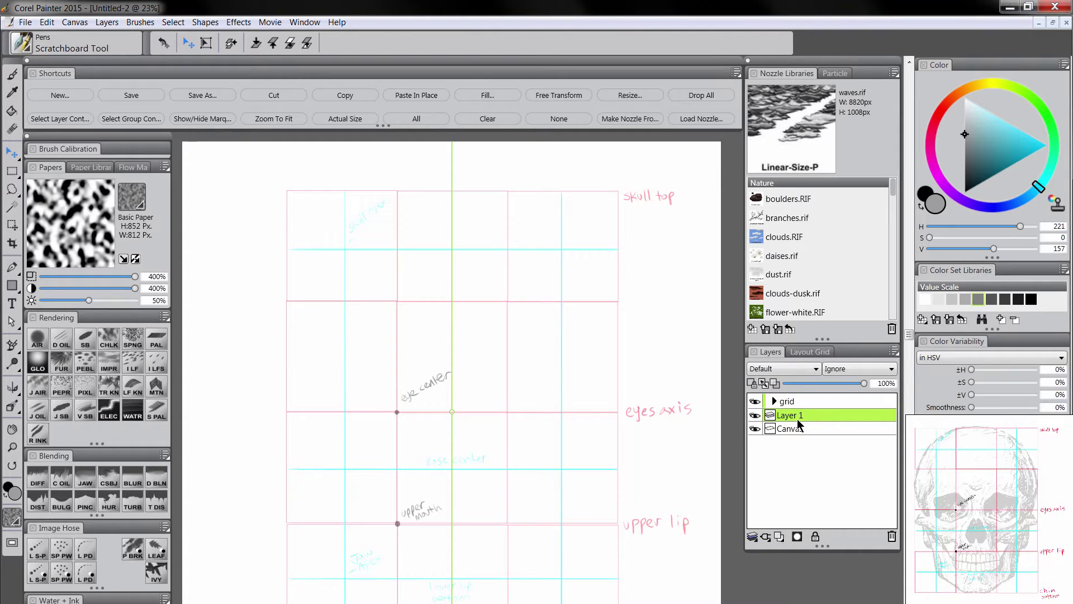
pyautogui.doubleClick(793, 416)
pyautogui.write('sket')
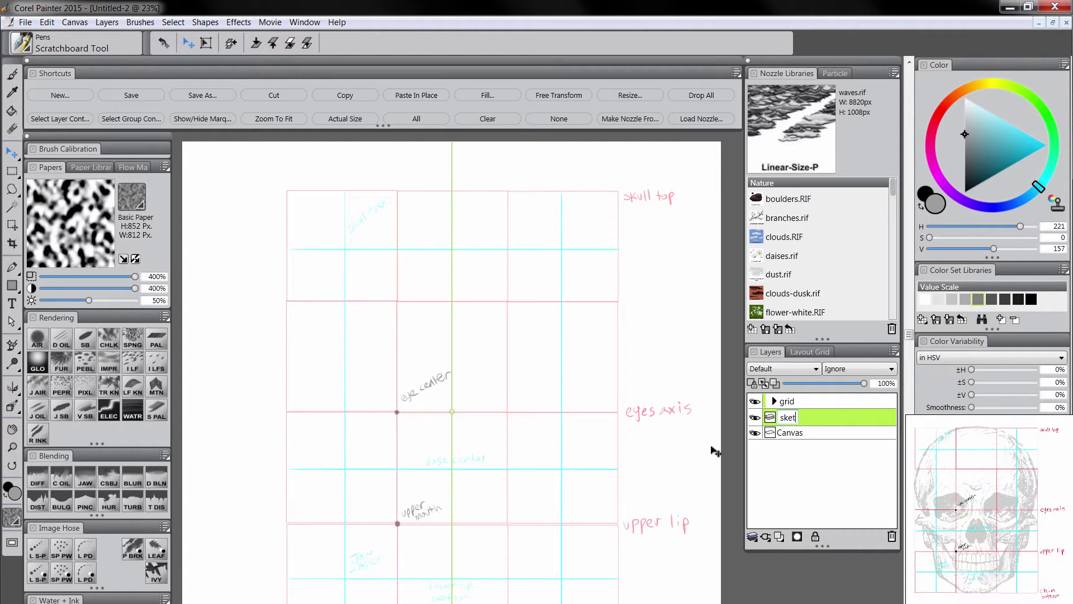
pyautogui.write('ch')
pyautogui.press('Return')
# Set up the Detail Oils Brush in dark grey at size 9.7, trying mirrored test strokes and undoing them.
pyautogui.click(964, 171)
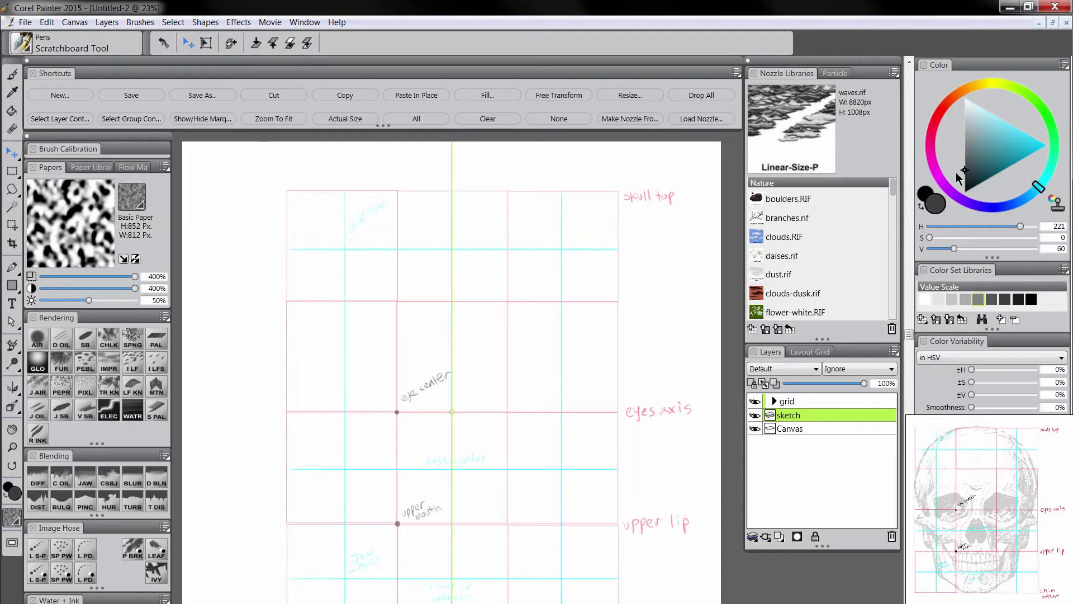
pyautogui.click(61, 341)
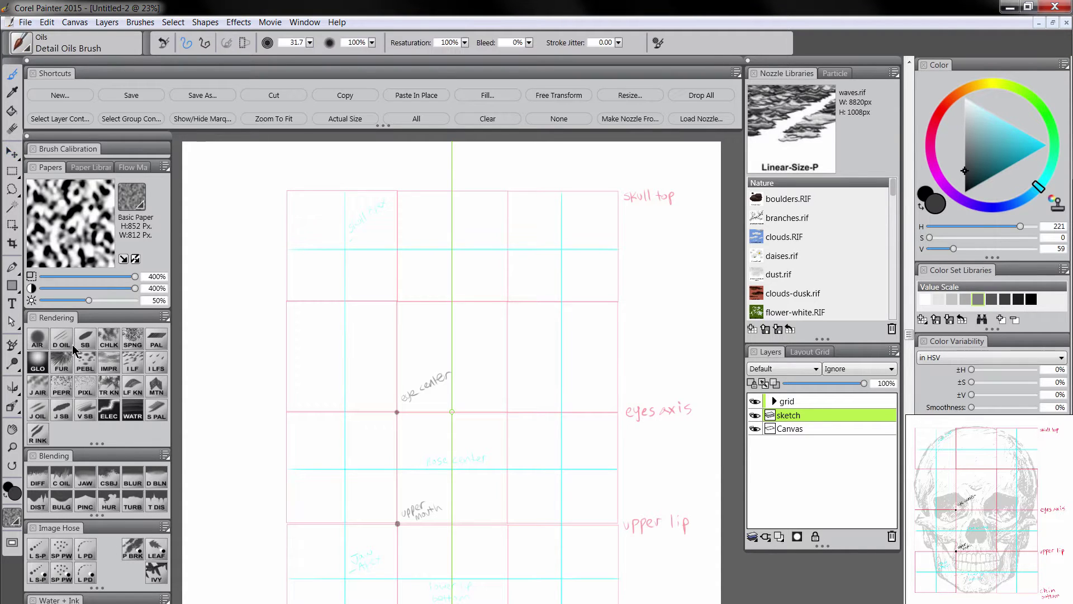
pyautogui.press('[')
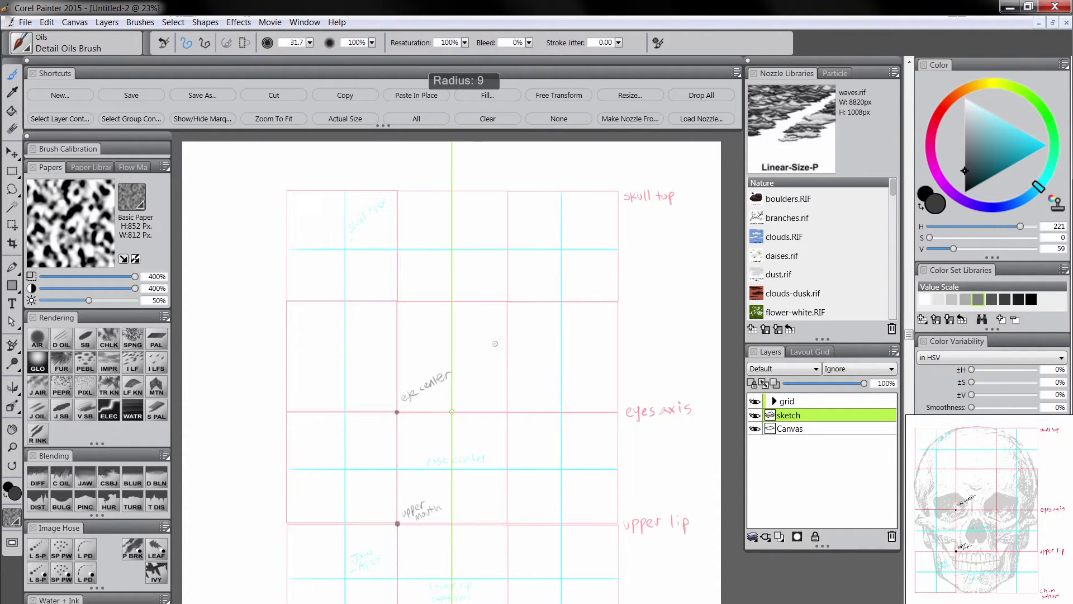
pyautogui.moveTo(497, 343)
pyautogui.mouseDown()
pyautogui.moveTo(453, 380)
pyautogui.moveTo(503, 377)
pyautogui.mouseUp()
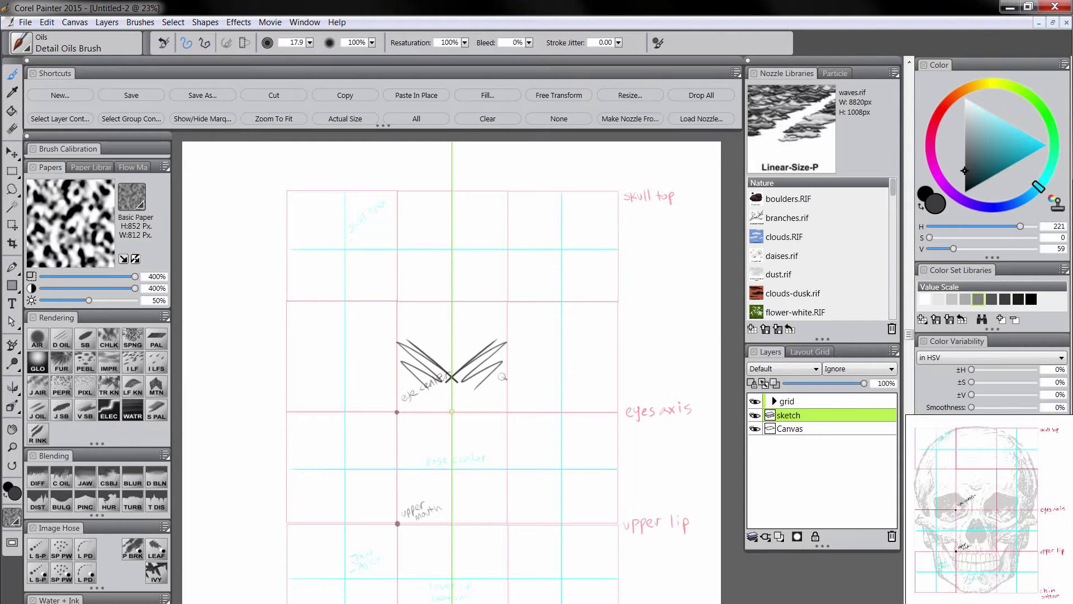
pyautogui.hotkey('ctrl', 'z')
pyautogui.press(']')
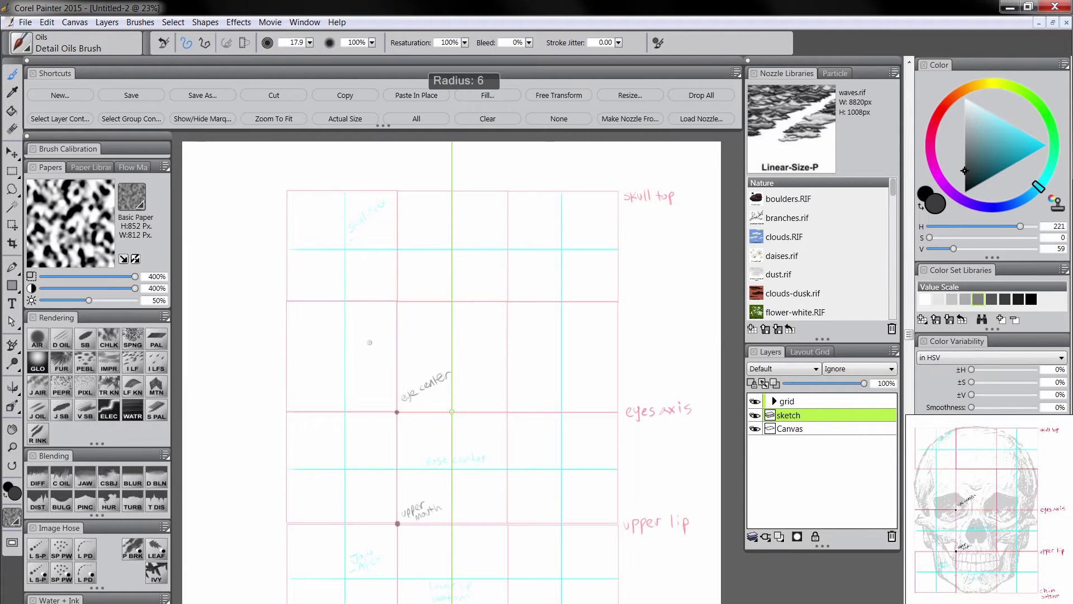
pyautogui.moveTo(374, 337); pyautogui.dragTo(358, 430)
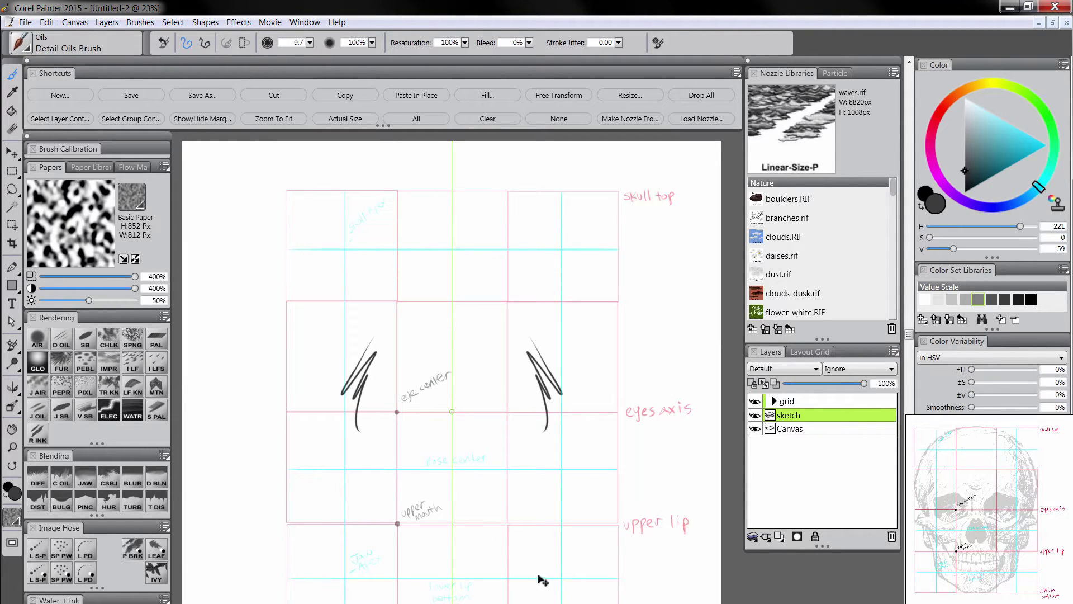
pyautogui.hotkey('ctrl', 'z')
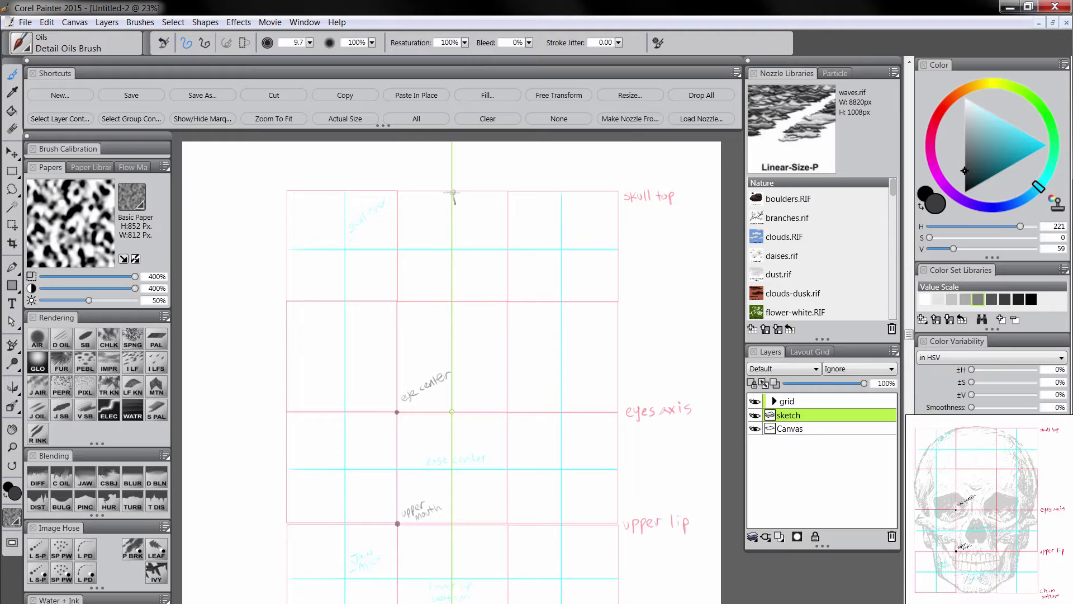
# Mark the skull's outer limits and mouth corners with short mirrored strokes at the skull top, sides, jaw corner and upper mouth landmarks.
pyautogui.moveTo(454, 193)
pyautogui.mouseDown()
pyautogui.moveTo(431, 194)
pyautogui.moveTo(471, 193)
pyautogui.mouseUp()
pyautogui.moveTo(287, 343)
pyautogui.mouseDown()
pyautogui.moveTo(288, 369)
pyautogui.moveTo(289, 334)
pyautogui.moveTo(289, 374)
pyautogui.moveTo(289, 351)
pyautogui.mouseUp()
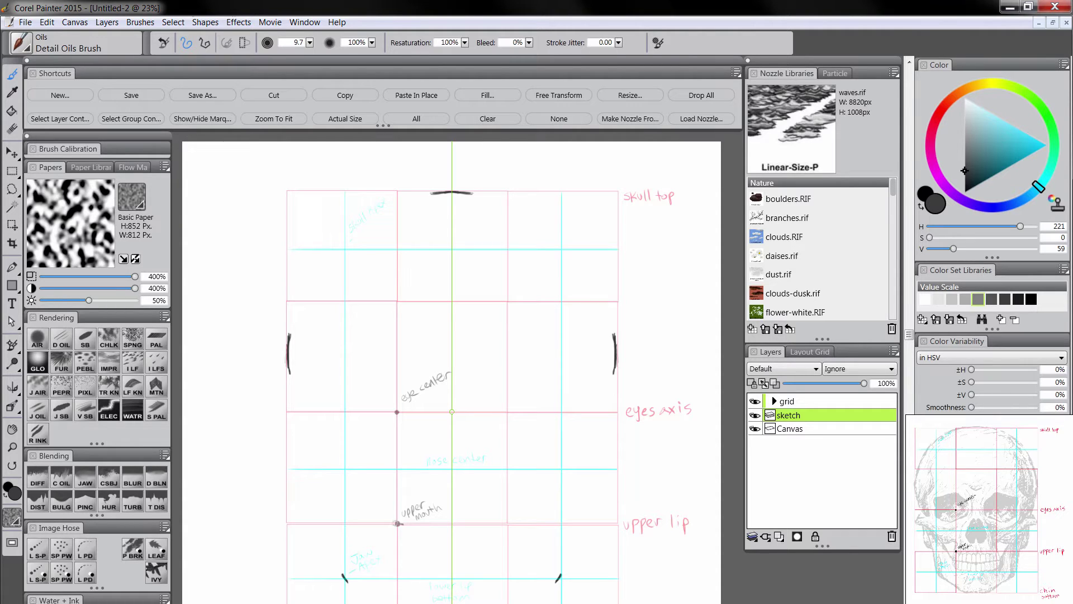
pyautogui.moveTo(396, 524)
pyautogui.mouseDown()
pyautogui.moveTo(396, 514)
pyautogui.moveTo(397, 525)
pyautogui.mouseUp()
# Draw the rounded cranium outline between the side and skull top marks, and the chin curve from the jaw corners.
pyautogui.moveTo(290, 320)
pyautogui.mouseDown()
pyautogui.moveTo(287, 349)
pyautogui.moveTo(293, 302)
pyautogui.moveTo(293, 313)
pyautogui.moveTo(331, 243)
pyautogui.moveTo(430, 192)
pyautogui.mouseUp()
pyautogui.moveTo(340, 229)
pyautogui.mouseDown()
pyautogui.moveTo(430, 192)
pyautogui.moveTo(347, 229)
pyautogui.moveTo(301, 305)
pyautogui.mouseUp()
pyautogui.moveTo(346, 580)
pyautogui.mouseDown()
pyautogui.moveTo(385, 603)
pyautogui.moveTo(376, 592)
pyautogui.mouseUp()
pyautogui.press('n')
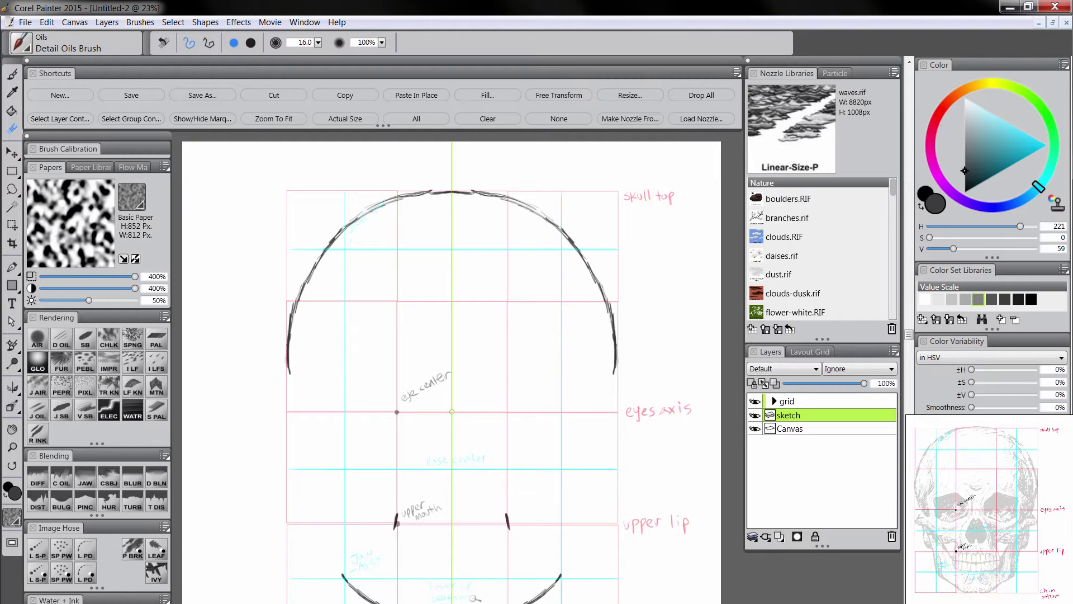
pyautogui.press('b')
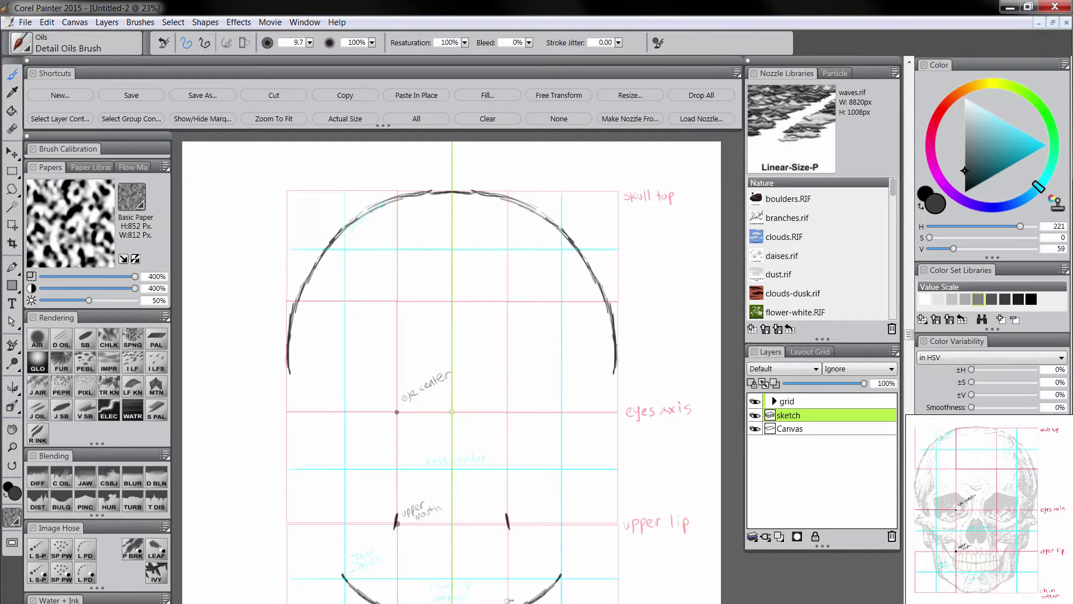
# Sketch the jaw sides up to the eyes axis, extend the cranium sides down and add the outer cheekbone contours.
pyautogui.moveTo(343, 576)
pyautogui.mouseDown()
pyautogui.moveTo(334, 566)
pyautogui.moveTo(346, 577)
pyautogui.mouseUp()
pyautogui.moveTo(324, 527)
pyautogui.mouseDown()
pyautogui.moveTo(342, 574)
pyautogui.moveTo(321, 529)
pyautogui.moveTo(322, 544)
pyautogui.moveTo(303, 415)
pyautogui.mouseUp()
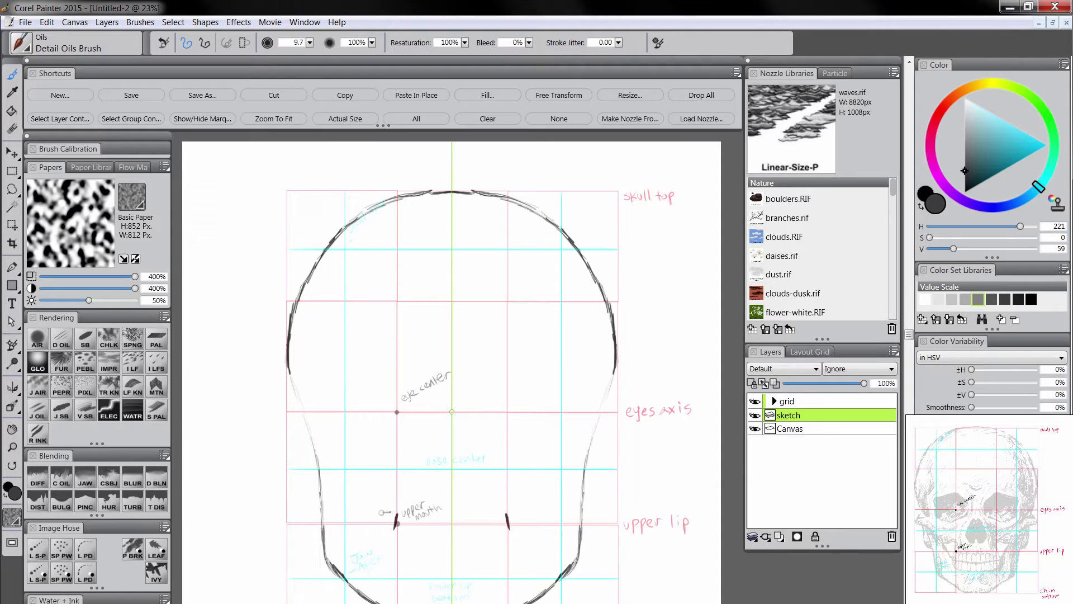
pyautogui.moveTo(290, 376)
pyautogui.mouseDown()
pyautogui.moveTo(305, 414)
pyautogui.moveTo(290, 445)
pyautogui.mouseUp()
pyautogui.moveTo(298, 451); pyautogui.dragTo(312, 495)
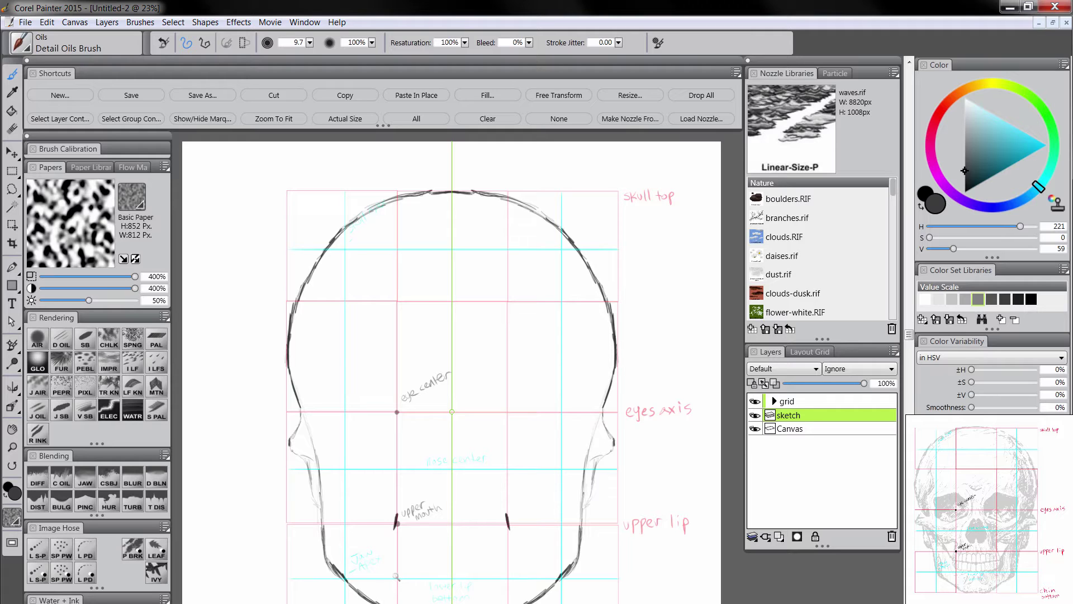
# Outline the teeth block with upper, middle and lower mouth lines and tapered sides, adding angular hollows beside the upper mouth corners.
pyautogui.moveTo(397, 576); pyautogui.dragTo(455, 580)
pyautogui.moveTo(402, 526); pyautogui.dragTo(452, 528)
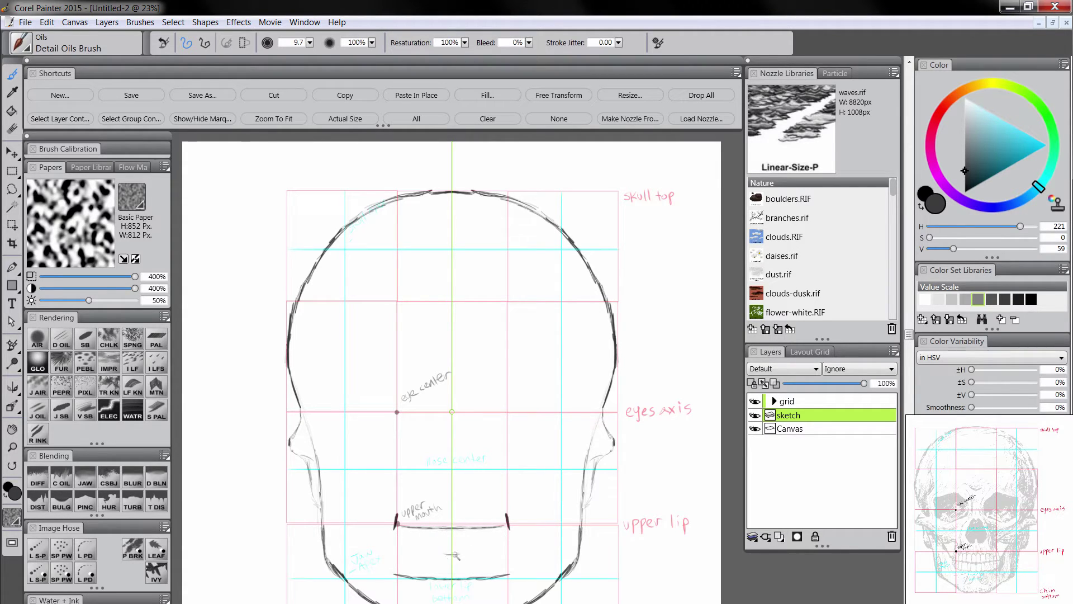
pyautogui.moveTo(455, 556); pyautogui.dragTo(401, 553)
pyautogui.moveTo(396, 525); pyautogui.dragTo(387, 574)
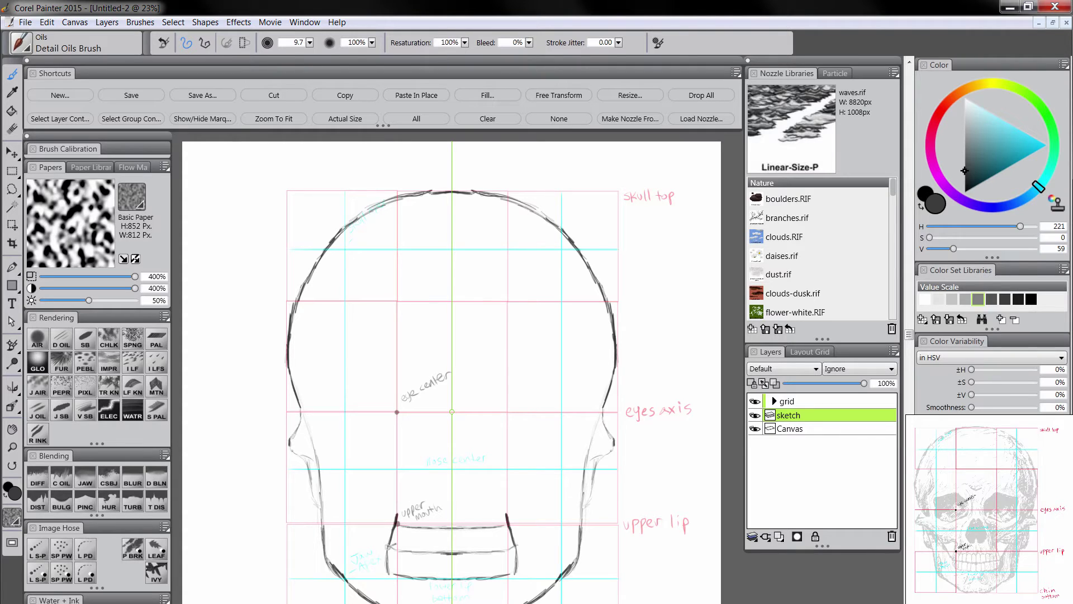
pyautogui.moveTo(379, 526)
pyautogui.mouseDown()
pyautogui.moveTo(370, 500)
pyautogui.moveTo(386, 496)
pyautogui.moveTo(400, 507)
pyautogui.moveTo(398, 537)
pyautogui.mouseUp()
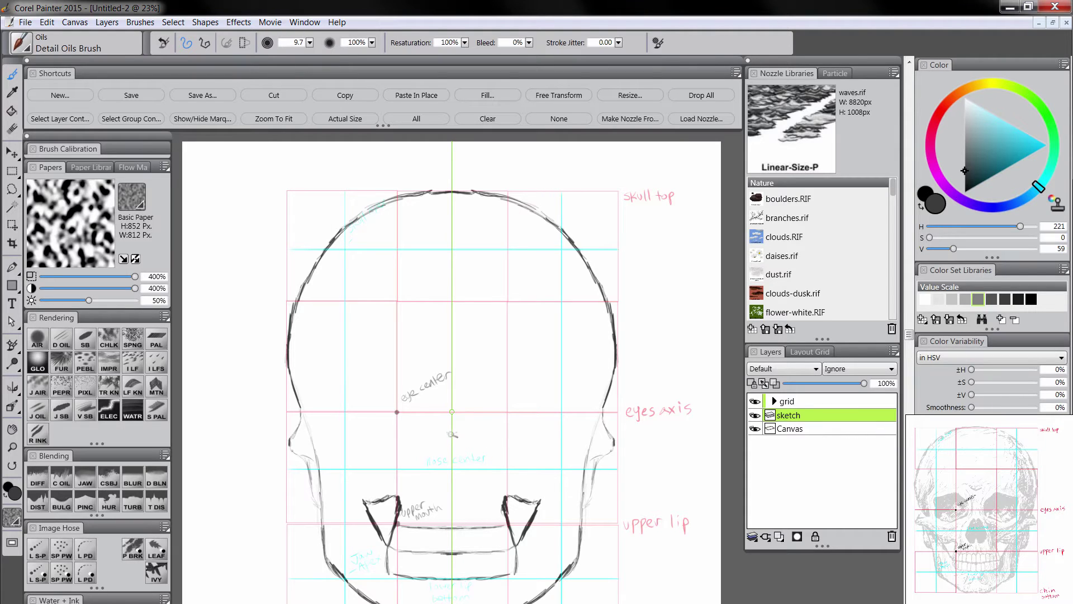
# Draw the nasal opening around the nose center, with a narrow top, wide lower sides and a notched base.
pyautogui.moveTo(440, 437); pyautogui.dragTo(427, 461)
pyautogui.moveTo(448, 500); pyautogui.dragTo(449, 492)
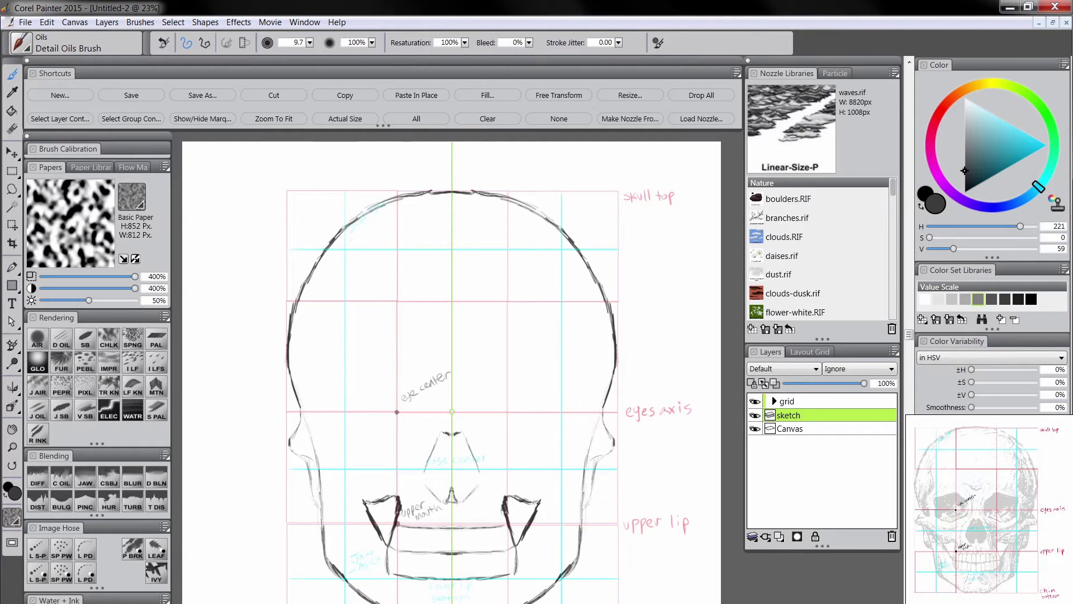
pyautogui.moveTo(482, 457); pyautogui.dragTo(467, 503)
pyautogui.moveTo(451, 433); pyautogui.dragTo(423, 466)
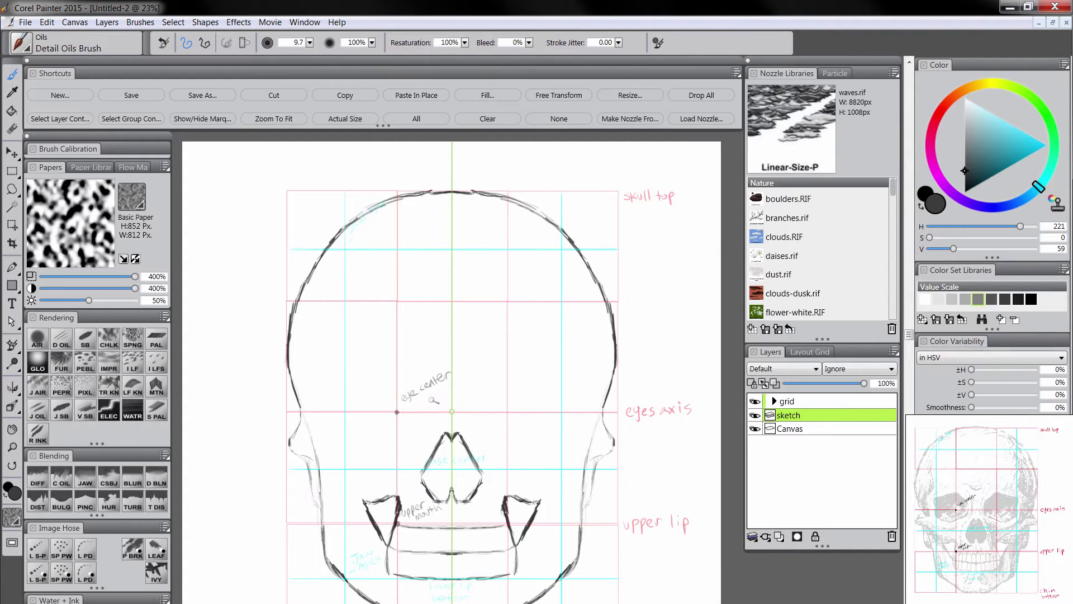
# Draw the mirrored angular eye sockets around the eye centers, darkening their edges and cleaning up the contours.
pyautogui.moveTo(432, 398)
pyautogui.mouseDown()
pyautogui.moveTo(428, 419)
pyautogui.moveTo(407, 435)
pyautogui.moveTo(364, 450)
pyautogui.moveTo(336, 443)
pyautogui.moveTo(338, 384)
pyautogui.mouseUp()
pyautogui.moveTo(435, 397)
pyautogui.mouseDown()
pyautogui.moveTo(399, 366)
pyautogui.moveTo(331, 391)
pyautogui.mouseUp()
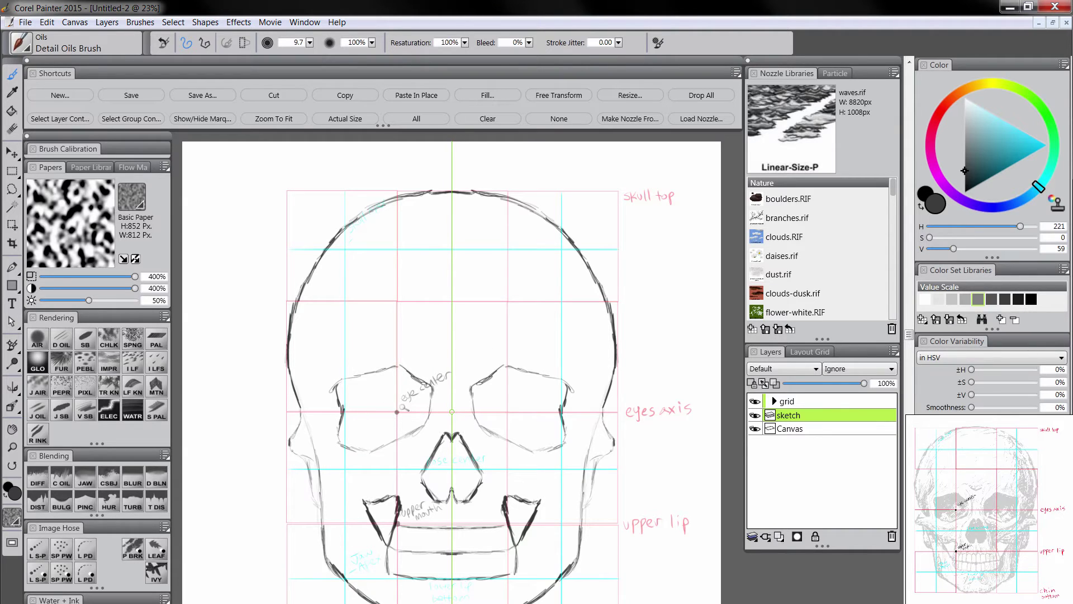
pyautogui.moveTo(407, 366)
pyautogui.mouseDown()
pyautogui.moveTo(440, 388)
pyautogui.moveTo(433, 416)
pyautogui.moveTo(441, 388)
pyautogui.moveTo(430, 423)
pyautogui.moveTo(365, 448)
pyautogui.moveTo(344, 430)
pyautogui.moveTo(336, 381)
pyautogui.moveTo(402, 364)
pyautogui.mouseUp()
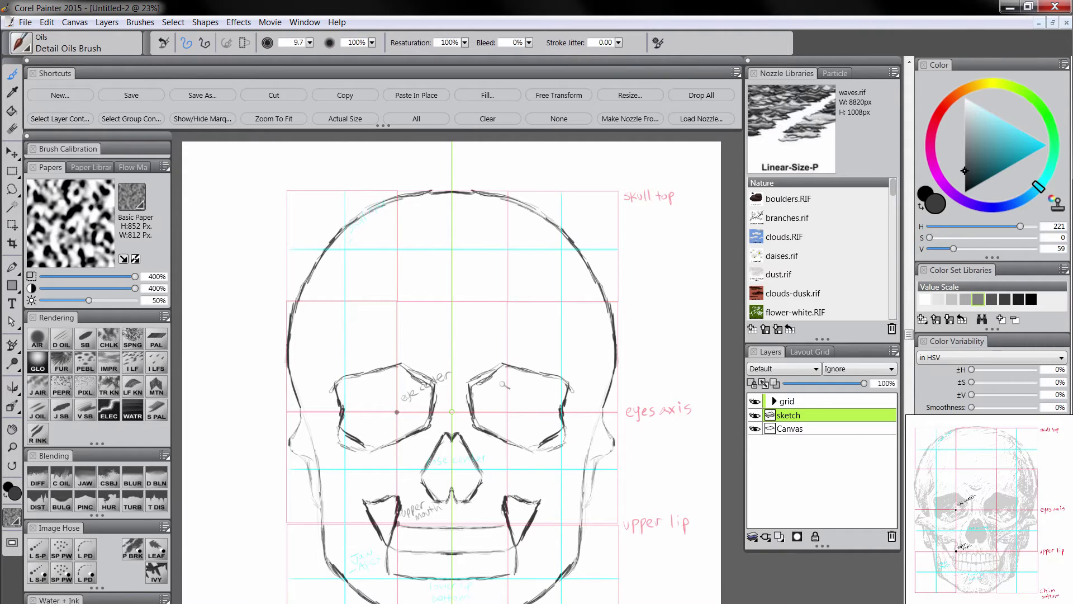
pyautogui.moveTo(474, 395); pyautogui.dragTo(494, 368)
pyautogui.press('n')
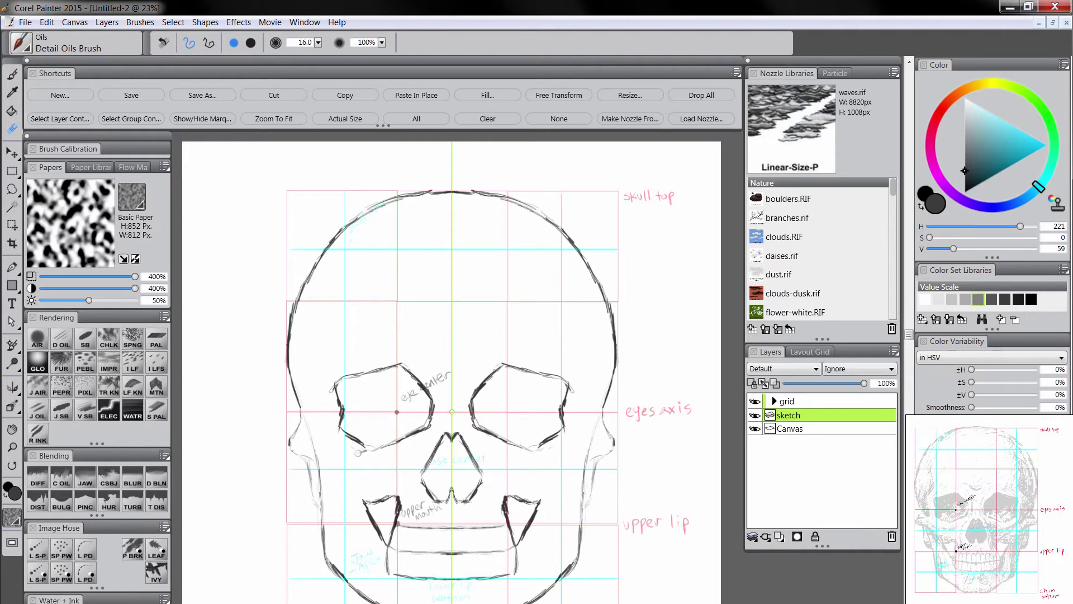
pyautogui.press('b')
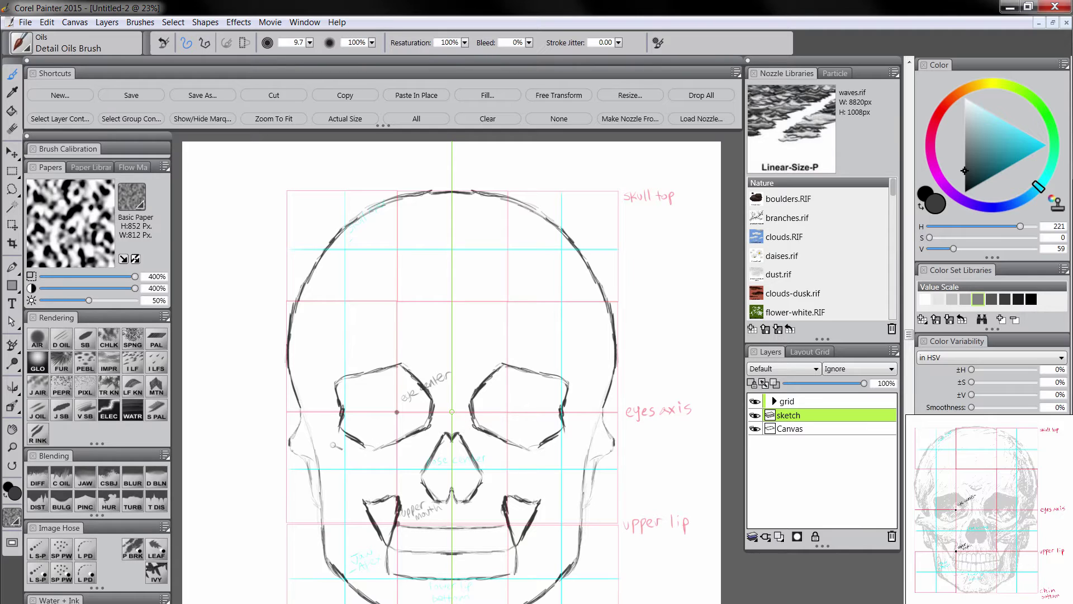
# Sketch the temple lines beside the eye sockets and define the outer cheekbones at the skull's sides.
pyautogui.moveTo(300, 423)
pyautogui.mouseDown()
pyautogui.moveTo(307, 415)
pyautogui.moveTo(328, 433)
pyautogui.moveTo(320, 386)
pyautogui.moveTo(335, 357)
pyautogui.mouseUp()
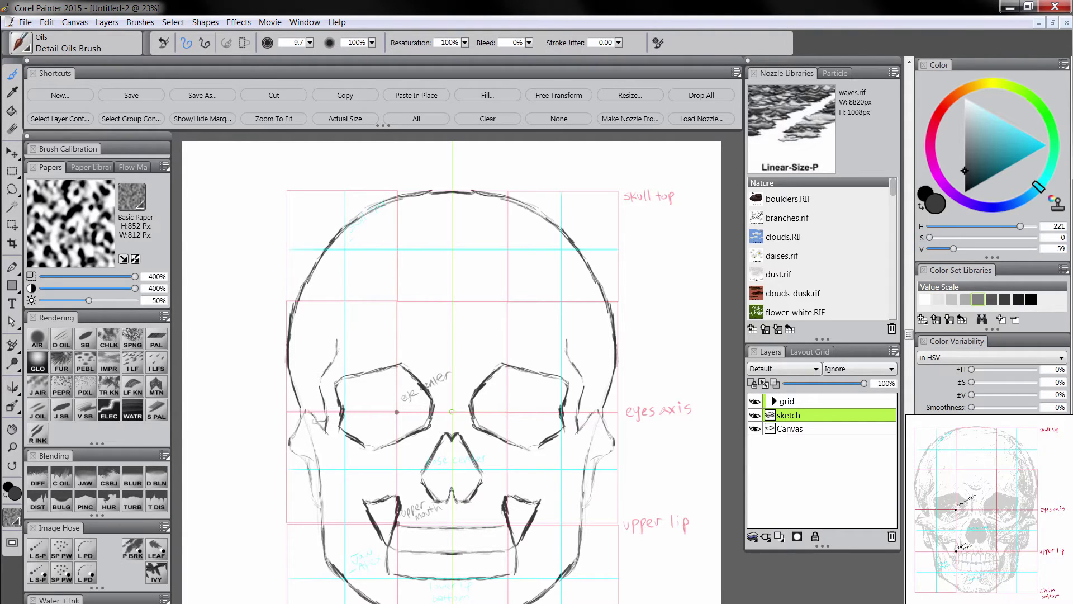
pyautogui.moveTo(317, 420); pyautogui.dragTo(330, 427)
pyautogui.moveTo(338, 335); pyautogui.dragTo(333, 318)
pyautogui.moveTo(288, 442); pyautogui.dragTo(329, 434)
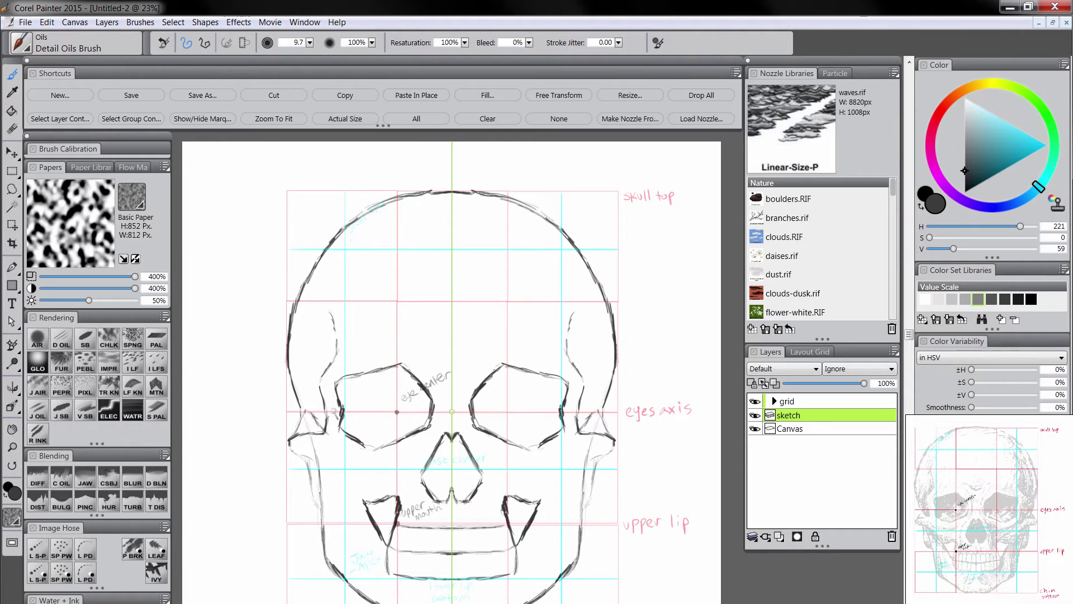
pyautogui.moveTo(307, 421); pyautogui.dragTo(299, 429)
pyautogui.moveTo(290, 441); pyautogui.dragTo(312, 452)
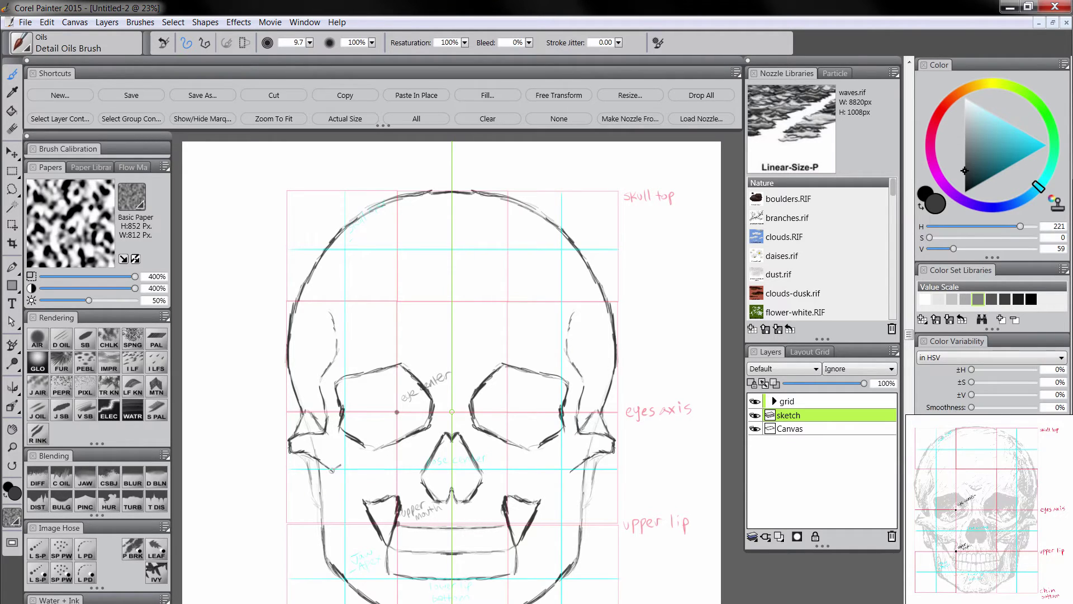
# Draw the lower cheekbone edge down to the upper mouth hollows and build up the jaw's vertical contours beneath the cheekbones.
pyautogui.moveTo(334, 468); pyautogui.dragTo(361, 499)
pyautogui.moveTo(328, 467)
pyautogui.mouseDown()
pyautogui.moveTo(334, 472)
pyautogui.moveTo(312, 486)
pyautogui.moveTo(321, 513)
pyautogui.mouseUp()
pyautogui.moveTo(316, 460); pyautogui.dragTo(323, 507)
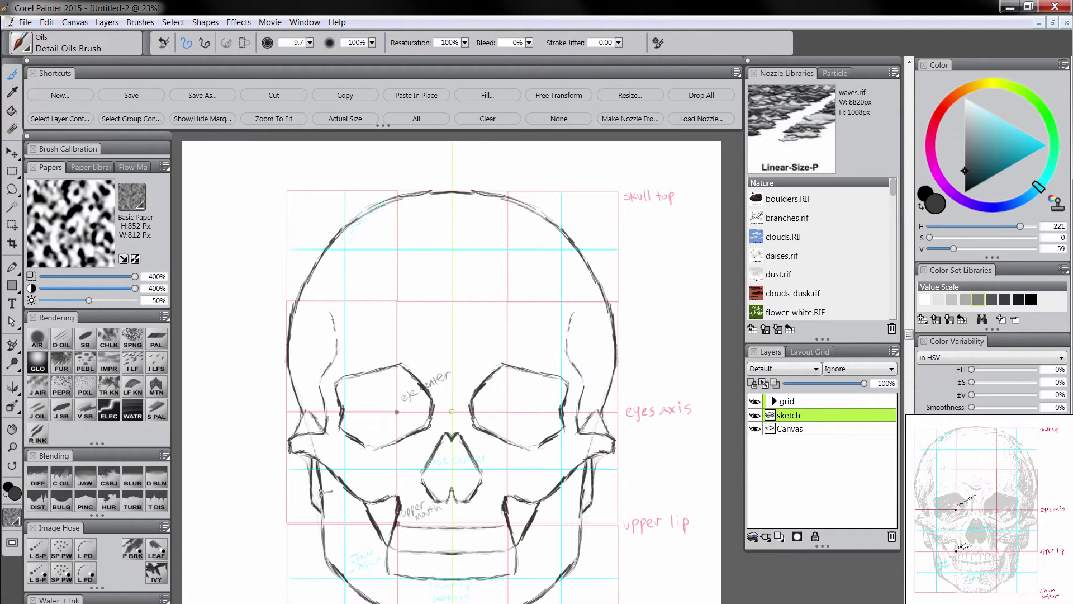
pyautogui.moveTo(317, 470); pyautogui.dragTo(339, 539)
pyautogui.moveTo(322, 473); pyautogui.dragTo(348, 585)
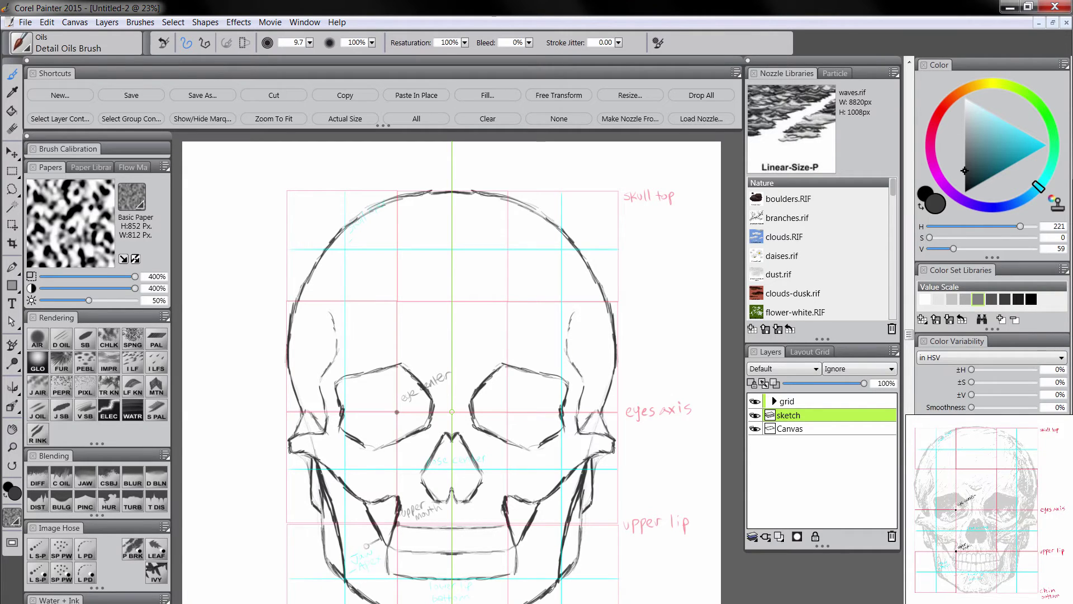
# Erase the outer jaw construction lines, refine the contours beneath the cheekbones and add the inner jaw planes.
pyautogui.press('n')
pyautogui.moveTo(329, 548)
pyautogui.mouseDown()
pyautogui.moveTo(322, 523)
pyautogui.moveTo(342, 576)
pyautogui.mouseUp()
pyautogui.press('b')
pyautogui.moveTo(321, 517)
pyautogui.mouseDown()
pyautogui.moveTo(316, 492)
pyautogui.moveTo(331, 519)
pyautogui.mouseUp()
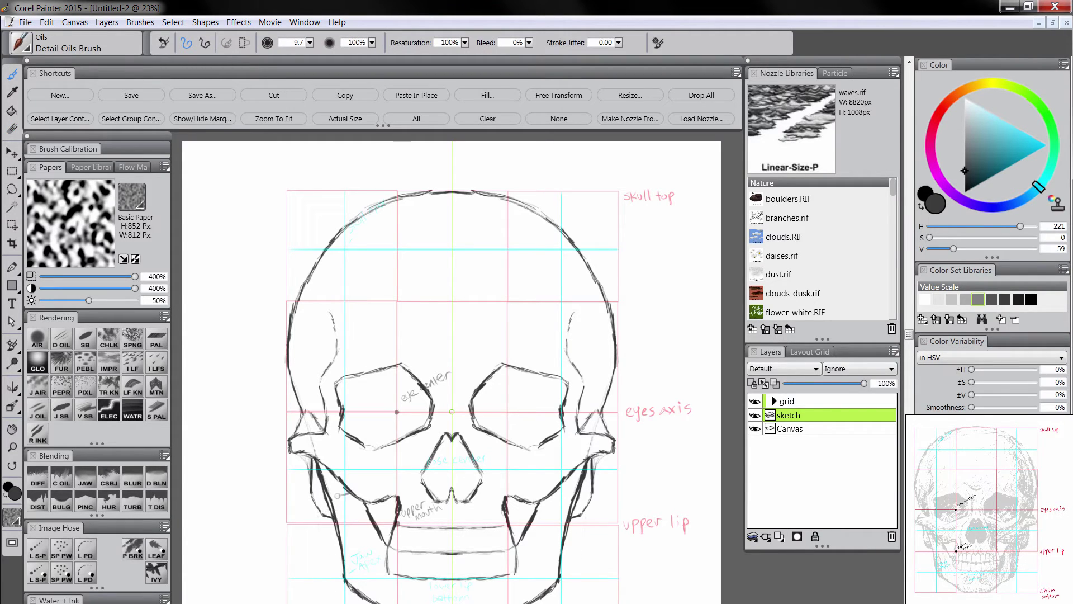
pyautogui.moveTo(306, 454); pyautogui.dragTo(310, 481)
pyautogui.moveTo(368, 601)
pyautogui.mouseDown()
pyautogui.moveTo(361, 562)
pyautogui.moveTo(363, 595)
pyautogui.moveTo(361, 558)
pyautogui.moveTo(368, 594)
pyautogui.moveTo(356, 530)
pyautogui.mouseUp()
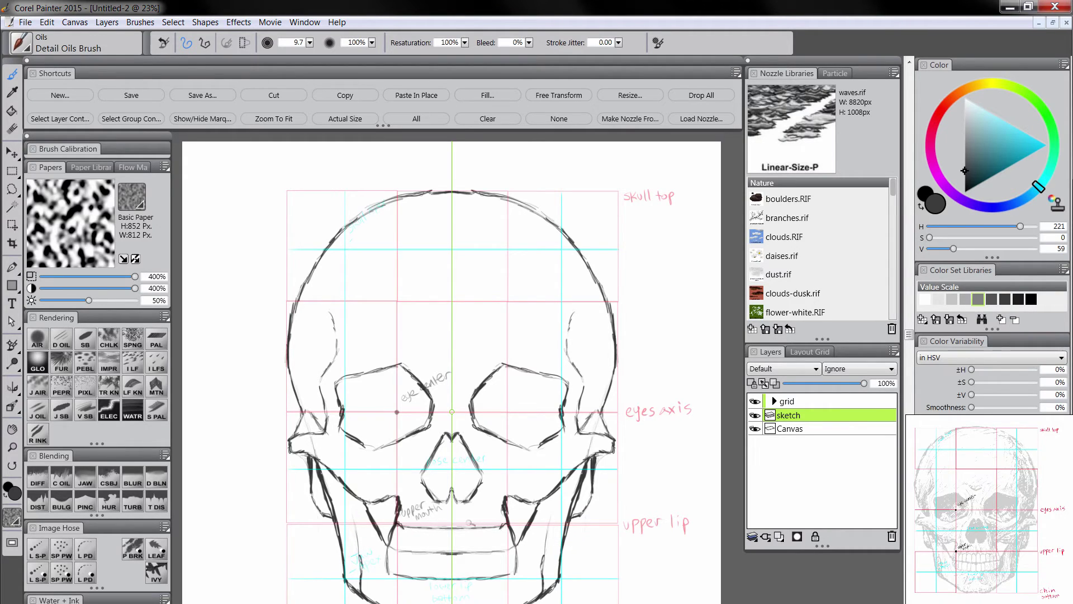
# Draw the center line through the teeth block and fill the upper row with individual rounded teeth.
pyautogui.moveTo(452, 536); pyautogui.dragTo(452, 580)
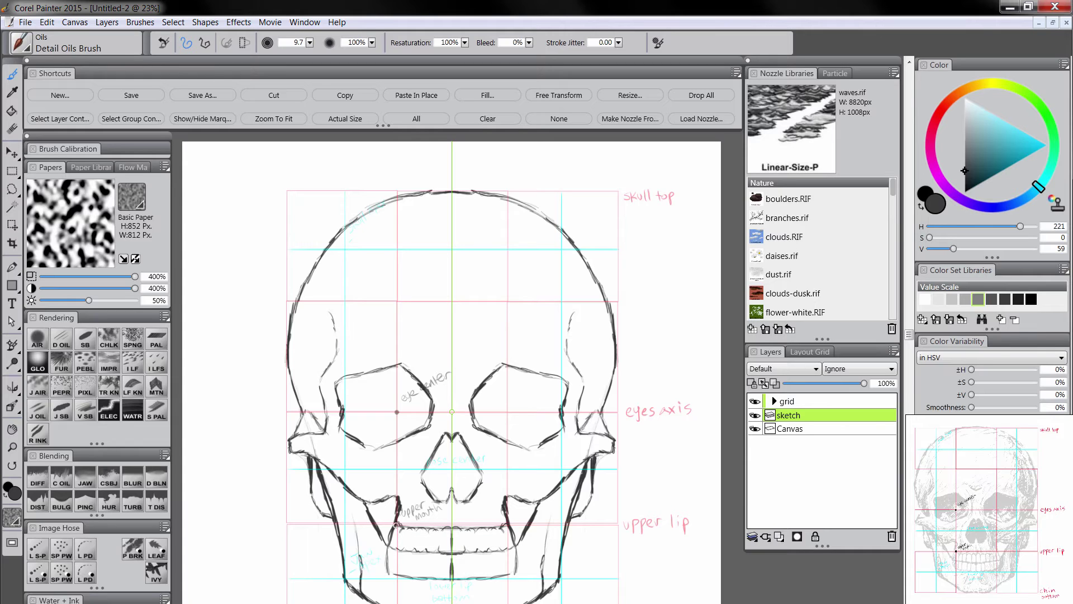
pyautogui.moveTo(441, 530)
pyautogui.mouseDown()
pyautogui.moveTo(441, 550)
pyautogui.moveTo(428, 550)
pyautogui.mouseUp()
pyautogui.moveTo(416, 529); pyautogui.dragTo(405, 552)
pyautogui.moveTo(398, 530)
pyautogui.mouseDown()
pyautogui.moveTo(398, 550)
pyautogui.moveTo(406, 530)
pyautogui.mouseUp()
pyautogui.moveTo(407, 531); pyautogui.dragTo(428, 532)
pyautogui.moveTo(428, 531); pyautogui.dragTo(439, 531)
pyautogui.moveTo(441, 532); pyautogui.dragTo(451, 530)
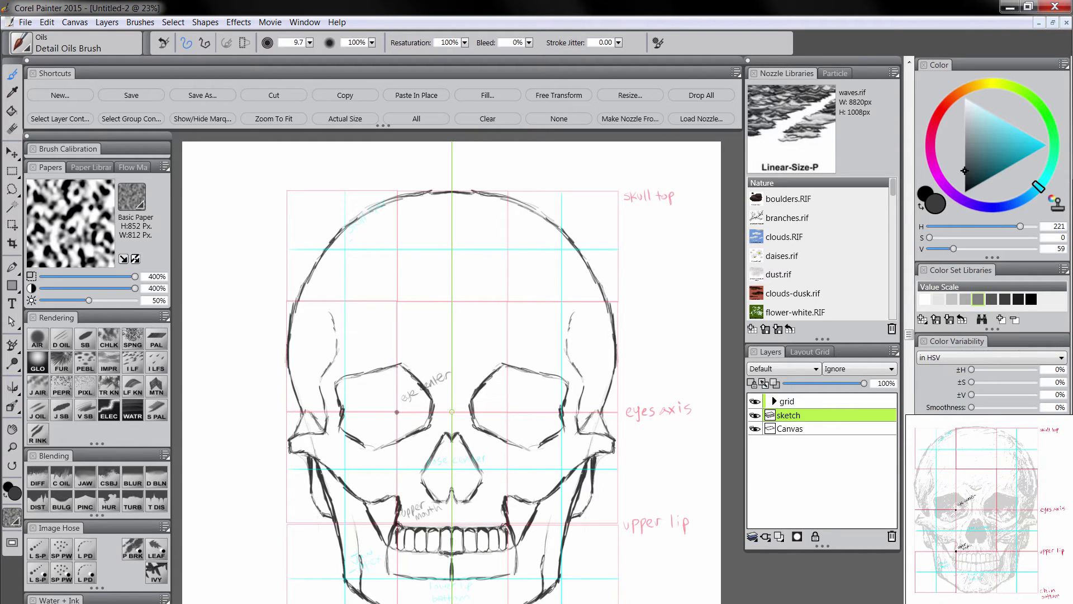
# Draw the lower row of teeth, erase the straight guide lines along both gum edges and touch up a tooth contour.
pyautogui.moveTo(439, 552)
pyautogui.mouseDown()
pyautogui.moveTo(440, 576)
pyautogui.moveTo(427, 576)
pyautogui.mouseUp()
pyautogui.moveTo(414, 550); pyautogui.dragTo(414, 575)
pyautogui.moveTo(400, 550); pyautogui.dragTo(394, 576)
pyautogui.press('n')
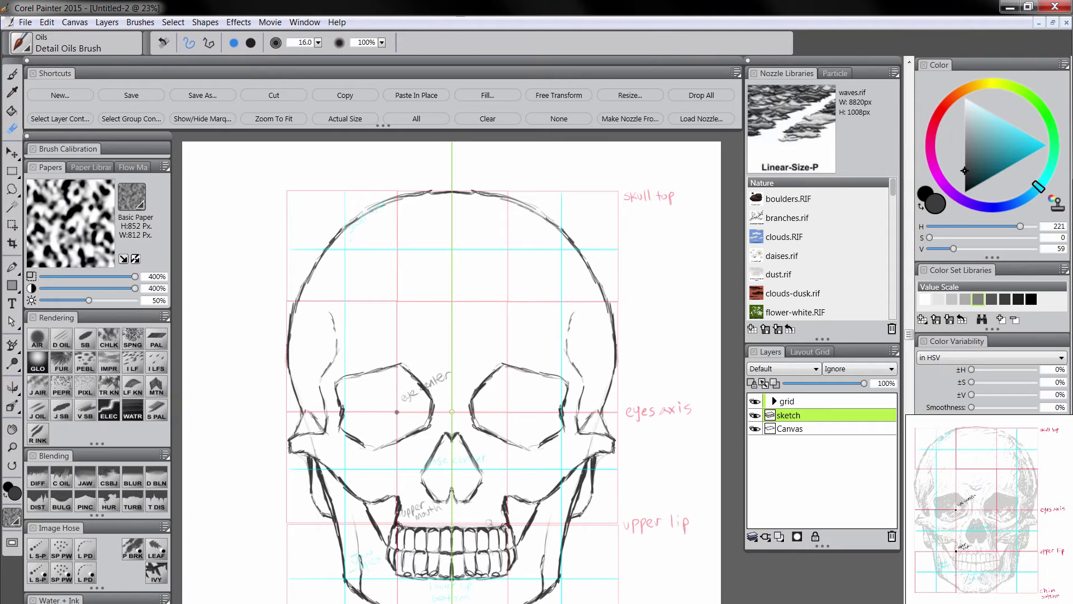
pyautogui.moveTo(469, 527); pyautogui.dragTo(453, 527)
pyautogui.moveTo(480, 577); pyautogui.dragTo(496, 577)
pyautogui.press('b')
pyautogui.moveTo(465, 533); pyautogui.dragTo(466, 551)
pyautogui.press('n')
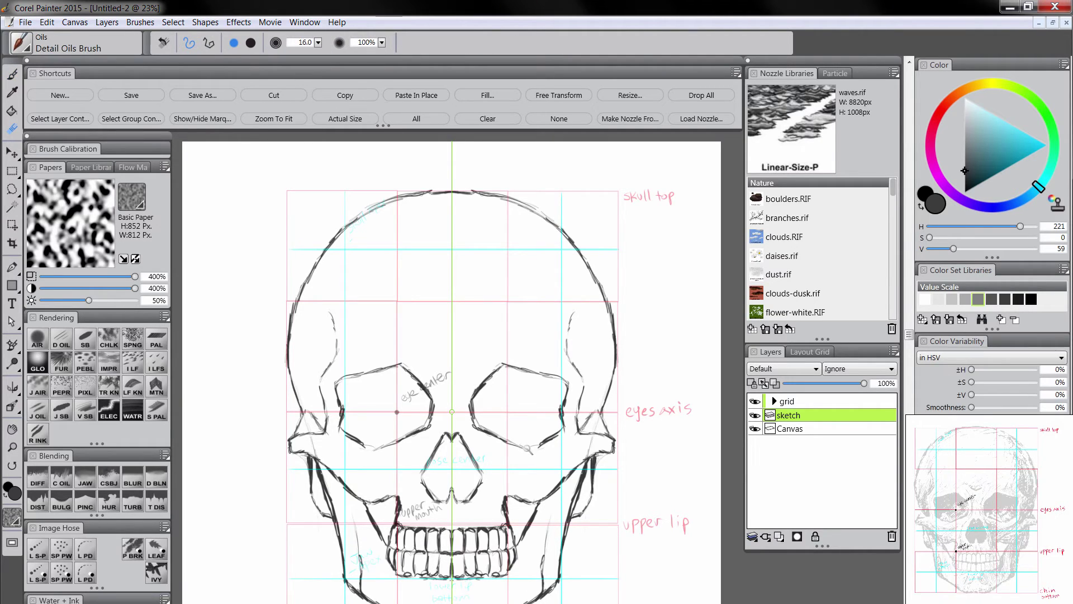
# Add light contour strokes with the brush to the cheekbones, nose bridge, gum area above the teeth, brow and temples.
pyautogui.press('b')
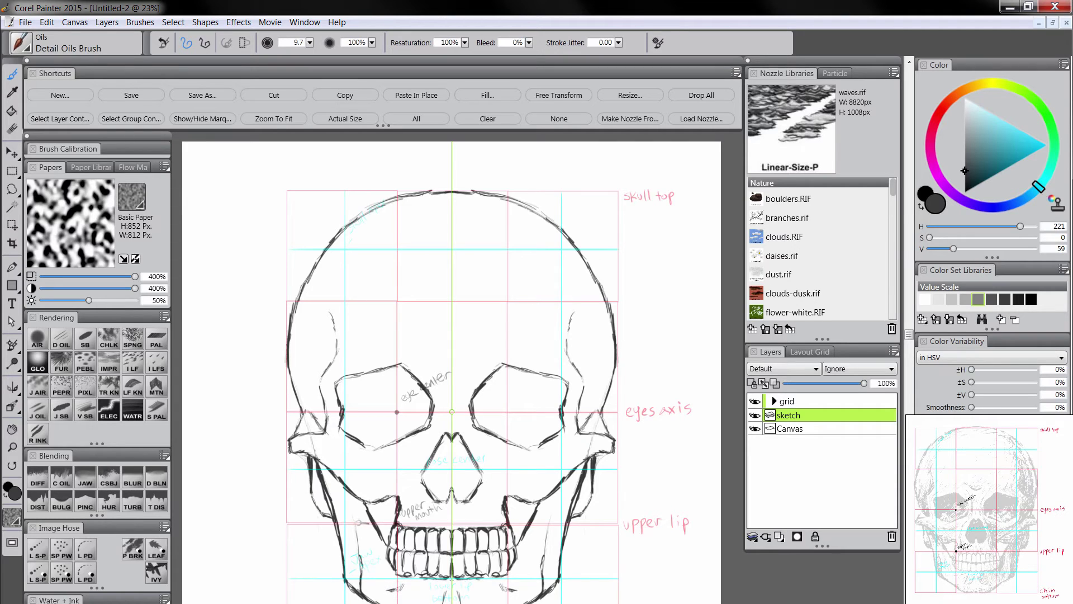
pyautogui.moveTo(330, 453)
pyautogui.mouseDown()
pyautogui.moveTo(354, 478)
pyautogui.moveTo(393, 474)
pyautogui.mouseUp()
pyautogui.moveTo(451, 394)
pyautogui.mouseDown()
pyautogui.moveTo(461, 401)
pyautogui.moveTo(441, 421)
pyautogui.mouseUp()
pyautogui.moveTo(425, 445); pyautogui.dragTo(414, 459)
pyautogui.moveTo(491, 495); pyautogui.dragTo(499, 518)
pyautogui.moveTo(451, 506); pyautogui.dragTo(451, 520)
pyautogui.moveTo(427, 350)
pyautogui.mouseDown()
pyautogui.moveTo(451, 360)
pyautogui.moveTo(438, 354)
pyautogui.mouseUp()
pyautogui.moveTo(421, 344); pyautogui.dragTo(400, 342)
pyautogui.moveTo(333, 290); pyautogui.dragTo(331, 306)
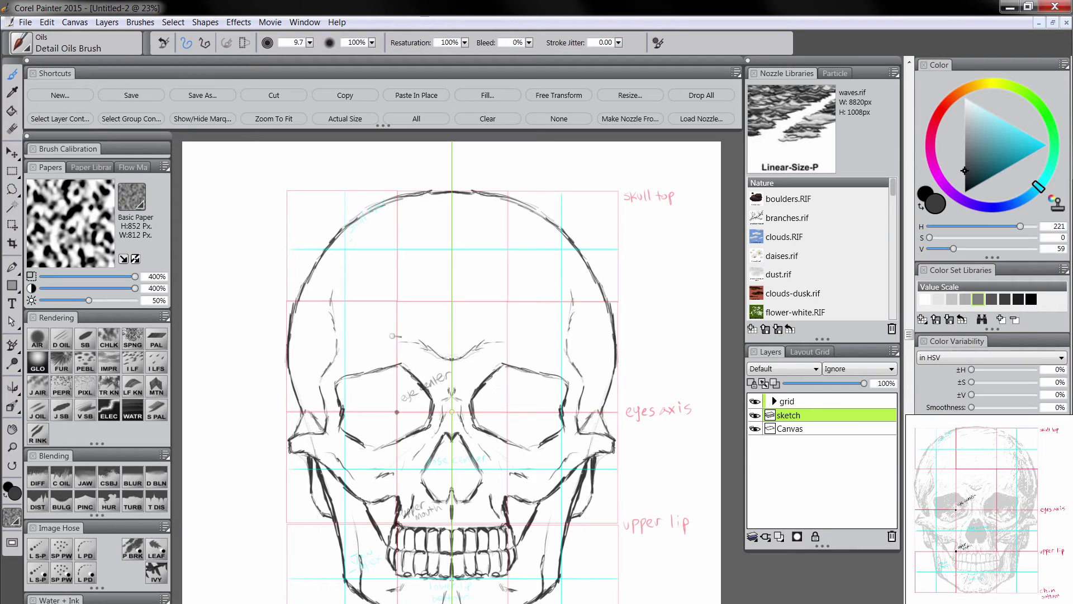
# Hide the grid group and lower the sketch layer's opacity to 20%.
pyautogui.click(794, 400)
pyautogui.click(755, 401)
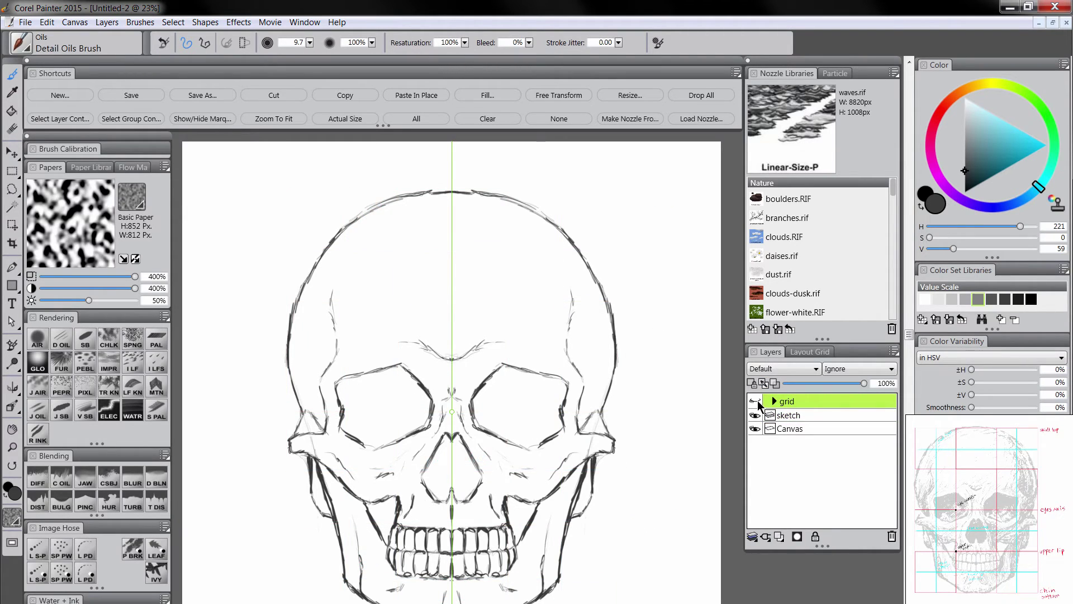
pyautogui.scroll(-2, 609, 540)
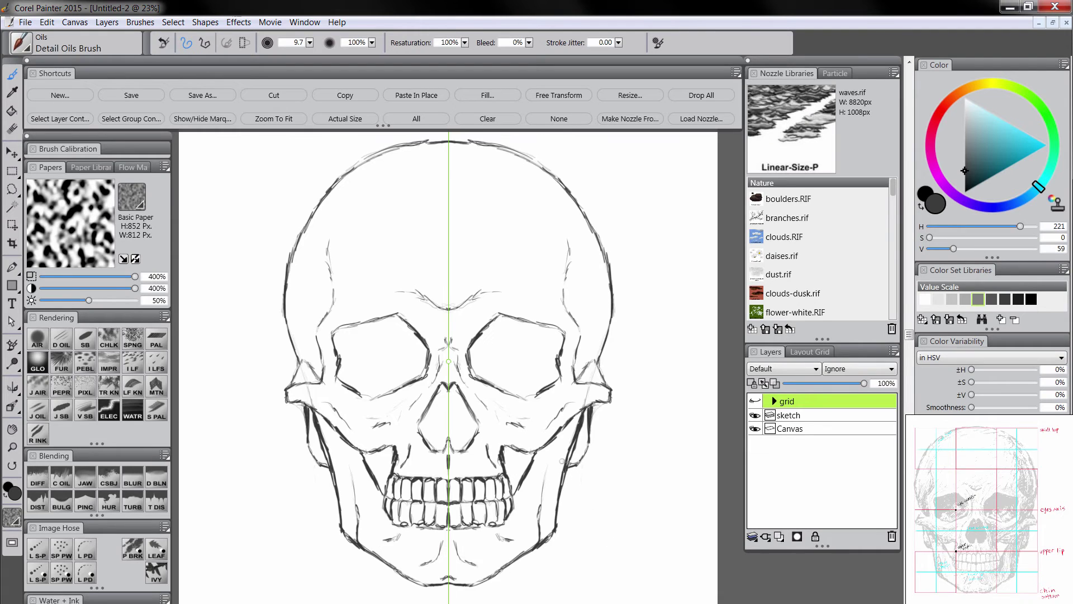
pyautogui.click(788, 415)
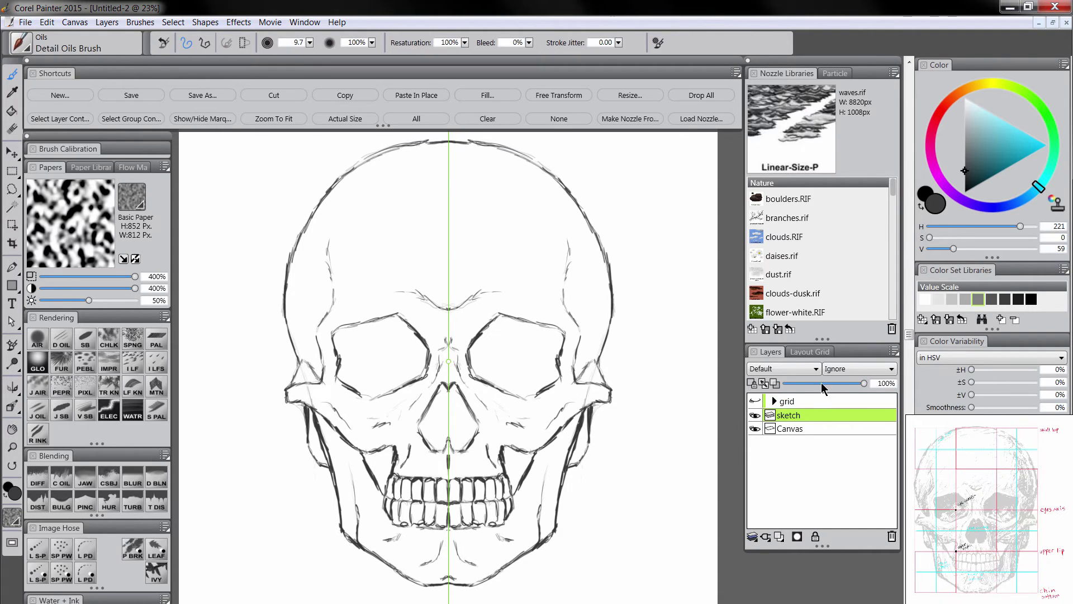
pyautogui.moveTo(821, 383); pyautogui.dragTo(803, 385)
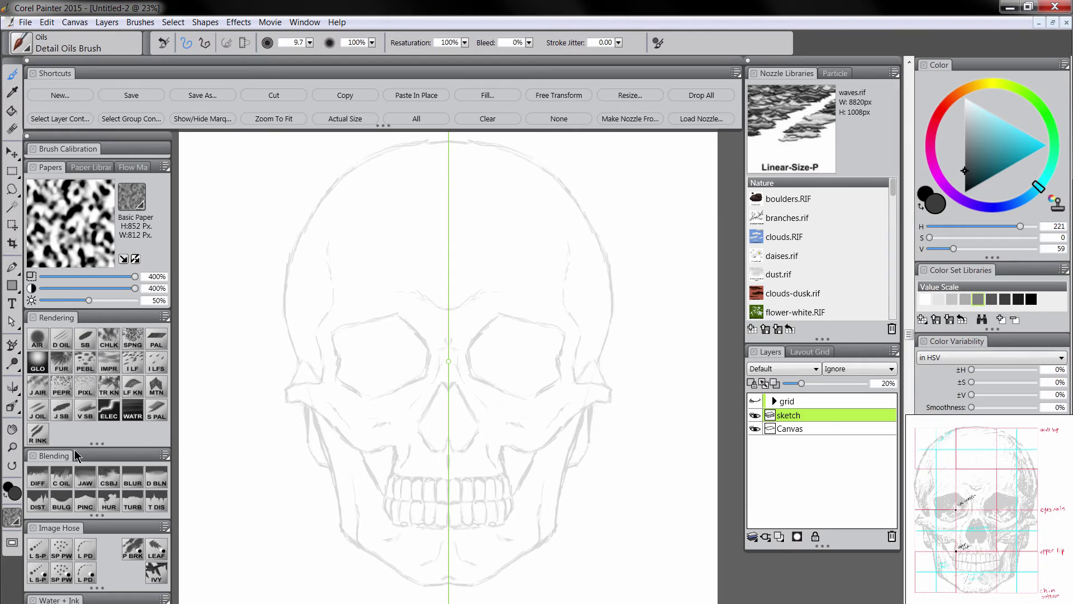
# Collapse the Blending brush palette, expand Water + Ink, and save the document as skull1.rif.
pyautogui.click(126, 453)
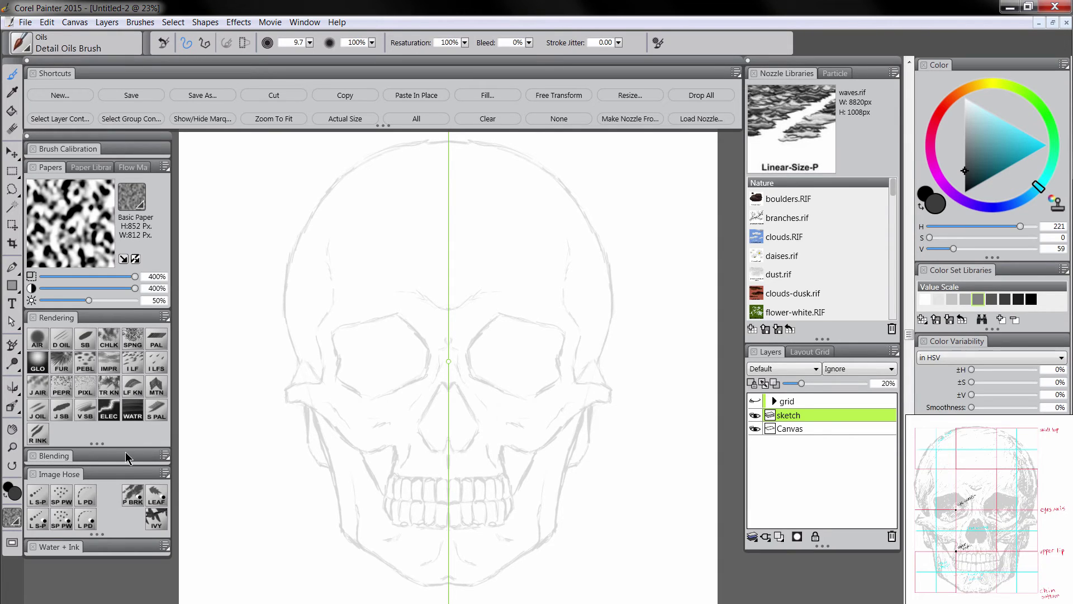
pyautogui.click(64, 549)
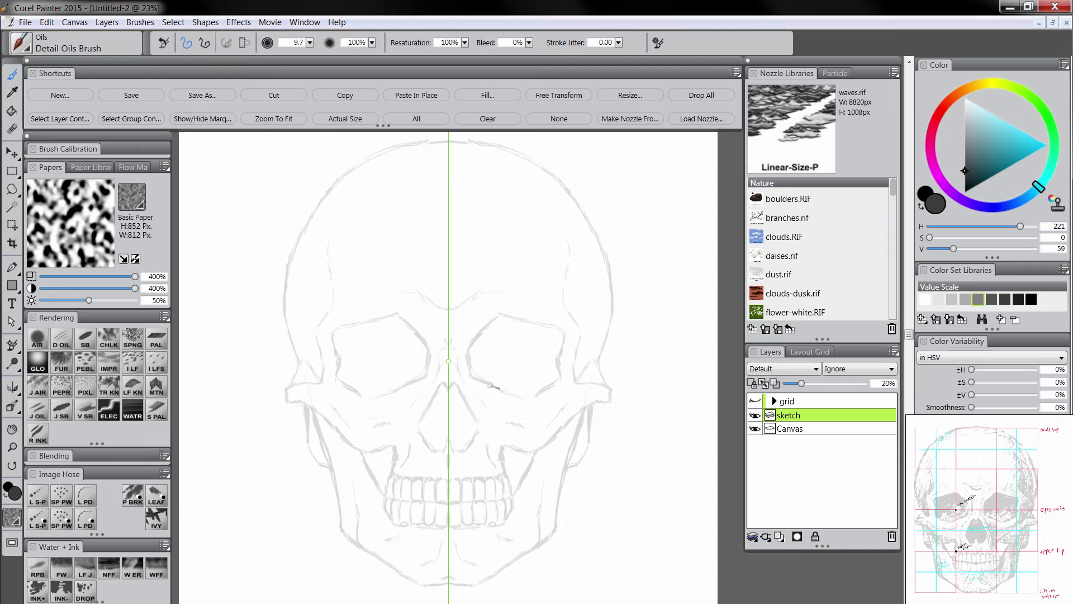
pyautogui.click(203, 95)
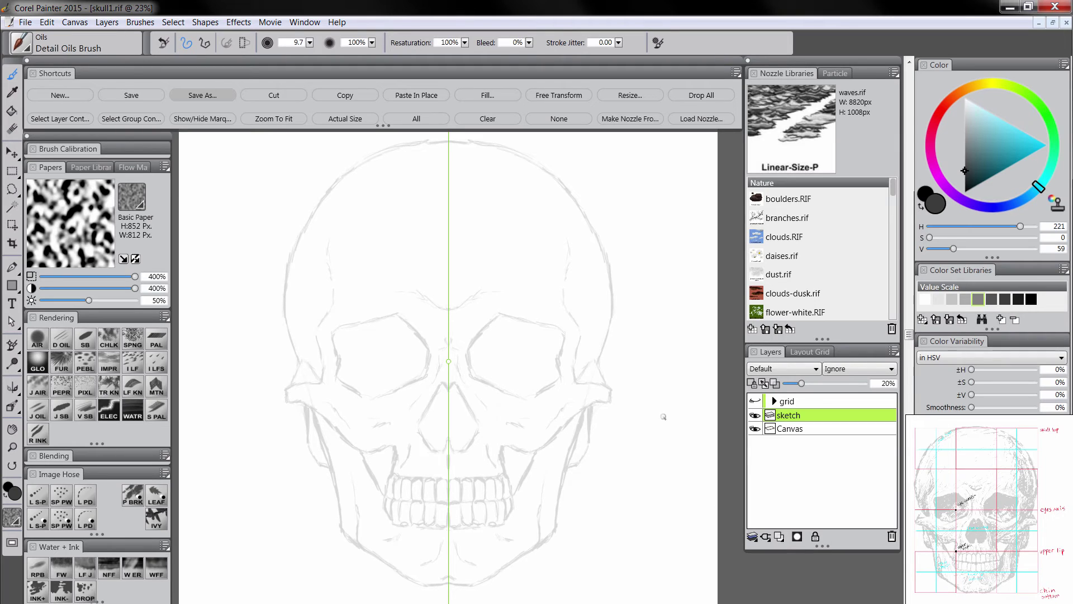
# Choose the Liquid Ink Graphic Bristle brush and set the painting color to pure black.
pyautogui.click(35, 592)
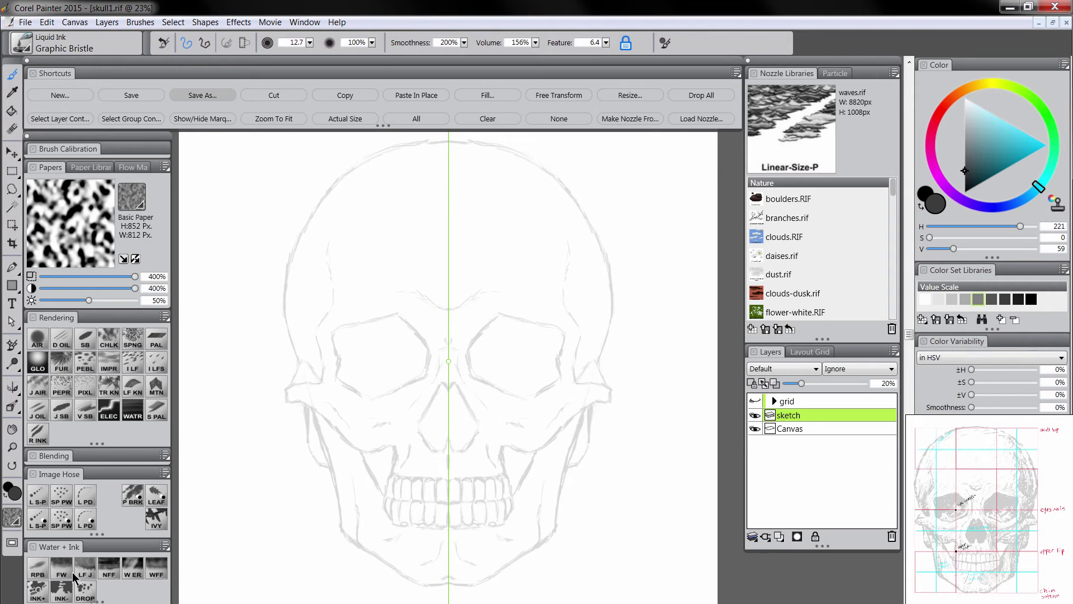
pyautogui.click(964, 196)
pyautogui.click(964, 197)
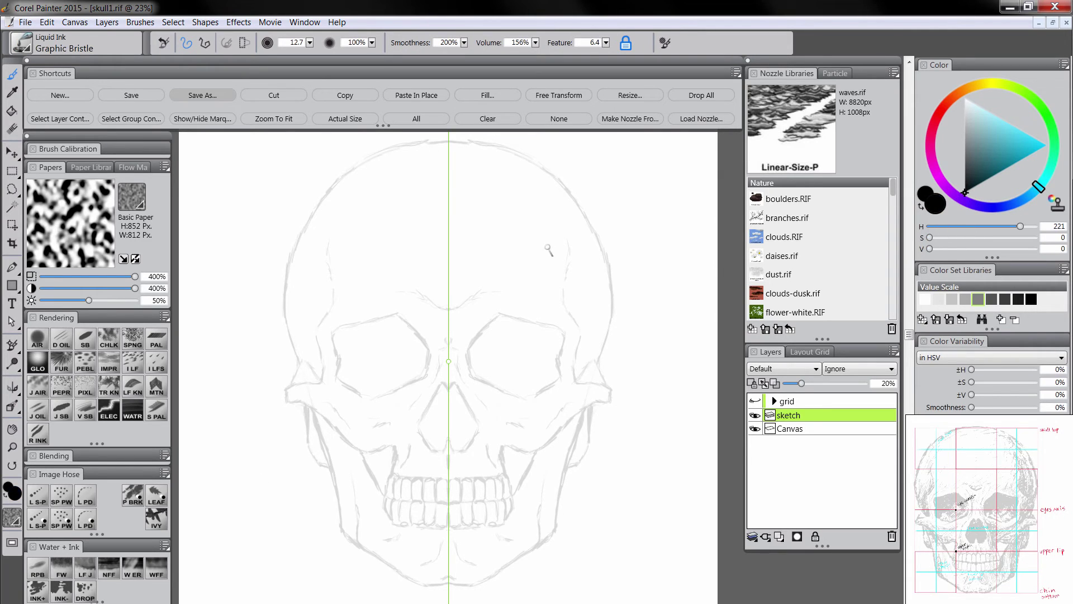
# Try Graphic Bristle ink blots on the forehead, cut into them with Graphic Bristle Resist, and undo the test strokes.
pyautogui.moveTo(505, 207)
pyautogui.mouseDown()
pyautogui.moveTo(465, 248)
pyautogui.moveTo(485, 232)
pyautogui.moveTo(479, 249)
pyautogui.moveTo(502, 256)
pyautogui.moveTo(498, 282)
pyautogui.moveTo(514, 238)
pyautogui.mouseUp()
pyautogui.hotkey('ctrl', 'z')
pyautogui.moveTo(403, 265)
pyautogui.mouseDown()
pyautogui.moveTo(391, 283)
pyautogui.moveTo(401, 278)
pyautogui.mouseUp()
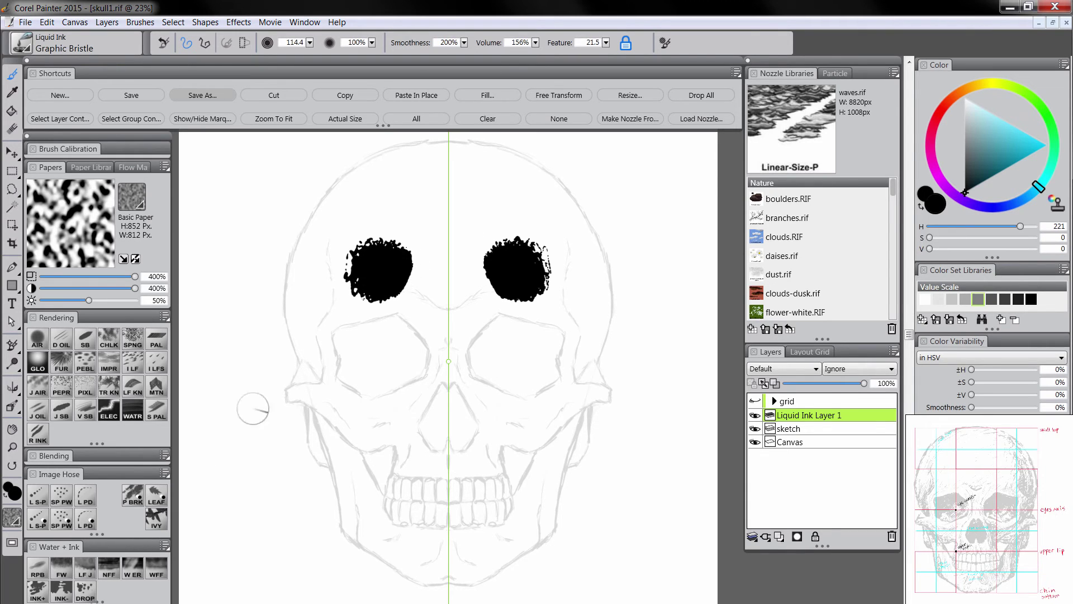
pyautogui.click(62, 591)
pyautogui.moveTo(391, 244)
pyautogui.mouseDown()
pyautogui.moveTo(375, 281)
pyautogui.moveTo(386, 264)
pyautogui.moveTo(388, 275)
pyautogui.moveTo(411, 271)
pyautogui.moveTo(386, 291)
pyautogui.moveTo(410, 289)
pyautogui.moveTo(387, 291)
pyautogui.moveTo(409, 253)
pyautogui.moveTo(462, 303)
pyautogui.mouseUp()
pyautogui.hotkey('ctrl', 'z')
pyautogui.hotkey('ctrl', 'z')
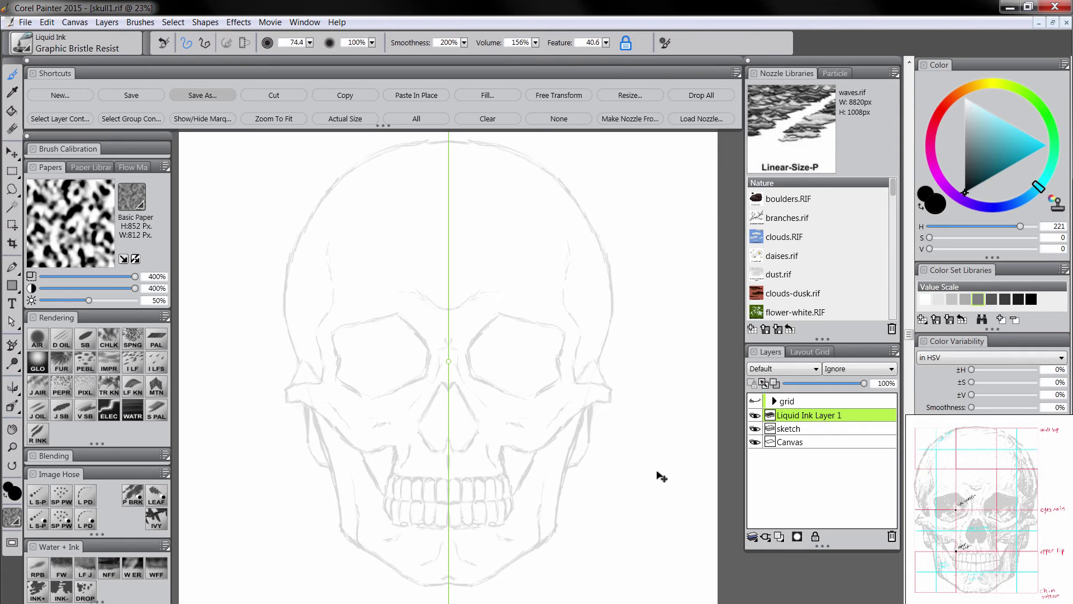
# Fill both eye sockets with black Graphic Bristle ink using a smaller brush, leaving broken white texture in their lower inner areas.
pyautogui.click(38, 594)
pyautogui.press('[')
pyautogui.press('[')
pyautogui.press('[')
pyautogui.moveTo(356, 332)
pyautogui.mouseDown()
pyautogui.moveTo(342, 347)
pyautogui.moveTo(358, 348)
pyautogui.moveTo(340, 356)
pyautogui.moveTo(338, 332)
pyautogui.moveTo(413, 327)
pyautogui.moveTo(343, 364)
pyautogui.moveTo(351, 385)
pyautogui.moveTo(360, 380)
pyautogui.moveTo(353, 346)
pyautogui.moveTo(388, 330)
pyautogui.moveTo(369, 352)
pyautogui.moveTo(405, 329)
pyautogui.moveTo(428, 352)
pyautogui.moveTo(379, 394)
pyautogui.moveTo(367, 371)
pyautogui.moveTo(404, 344)
pyautogui.moveTo(407, 357)
pyautogui.moveTo(366, 385)
pyautogui.moveTo(403, 369)
pyautogui.moveTo(402, 335)
pyautogui.moveTo(421, 350)
pyautogui.moveTo(407, 374)
pyautogui.mouseUp()
pyautogui.hotkey('ctrl', 'z')
pyautogui.press('[')
pyautogui.press('[')
pyautogui.press('[')
pyautogui.moveTo(413, 371)
pyautogui.mouseDown()
pyautogui.moveTo(422, 344)
pyautogui.moveTo(414, 337)
pyautogui.moveTo(423, 359)
pyautogui.moveTo(396, 352)
pyautogui.moveTo(368, 381)
pyautogui.moveTo(375, 389)
pyautogui.moveTo(384, 353)
pyautogui.moveTo(379, 388)
pyautogui.moveTo(418, 352)
pyautogui.mouseUp()
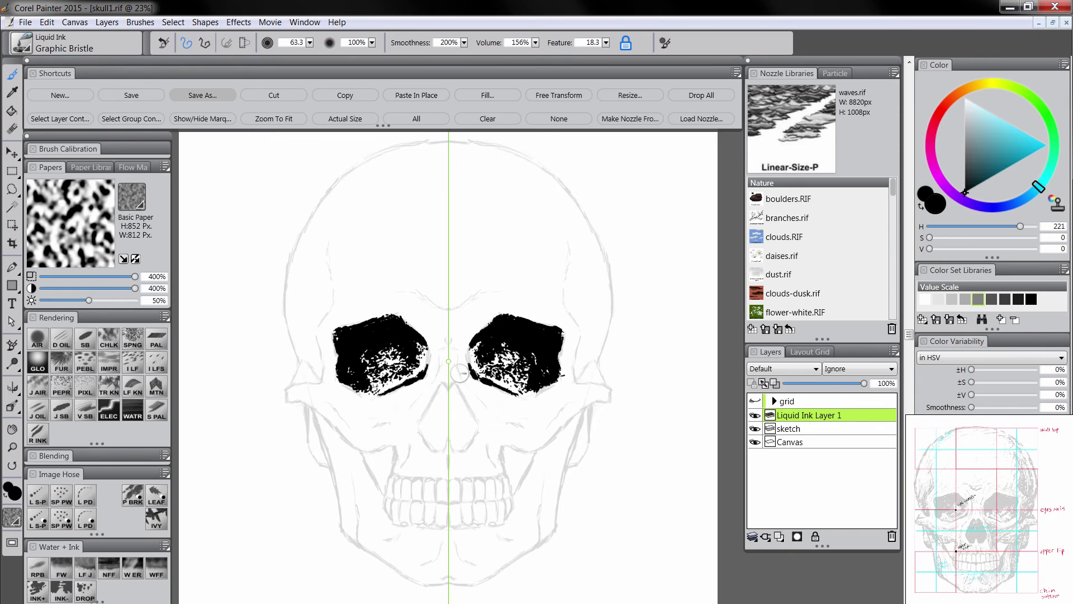
# Carve white textured highlights into the lower eye sockets with Graphic Bristle Resist and touch up the sockets with Graphic Bristle.
pyautogui.click(59, 594)
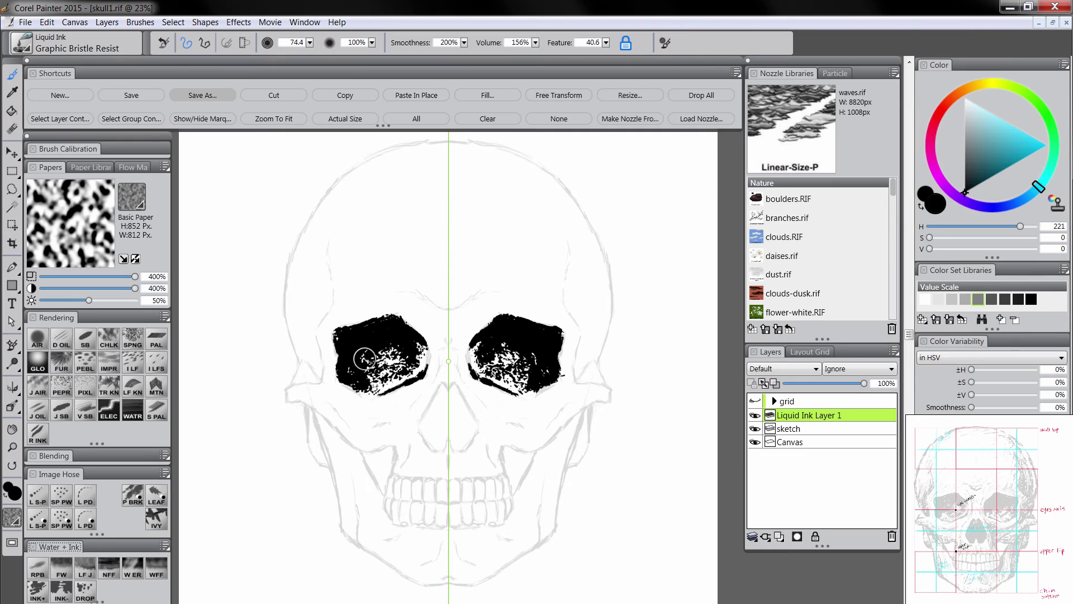
pyautogui.moveTo(360, 370)
pyautogui.mouseDown()
pyautogui.moveTo(376, 339)
pyautogui.moveTo(403, 341)
pyautogui.moveTo(358, 370)
pyautogui.moveTo(359, 357)
pyautogui.moveTo(399, 343)
pyautogui.moveTo(360, 381)
pyautogui.moveTo(404, 359)
pyautogui.moveTo(366, 356)
pyautogui.moveTo(424, 361)
pyautogui.moveTo(408, 346)
pyautogui.mouseUp()
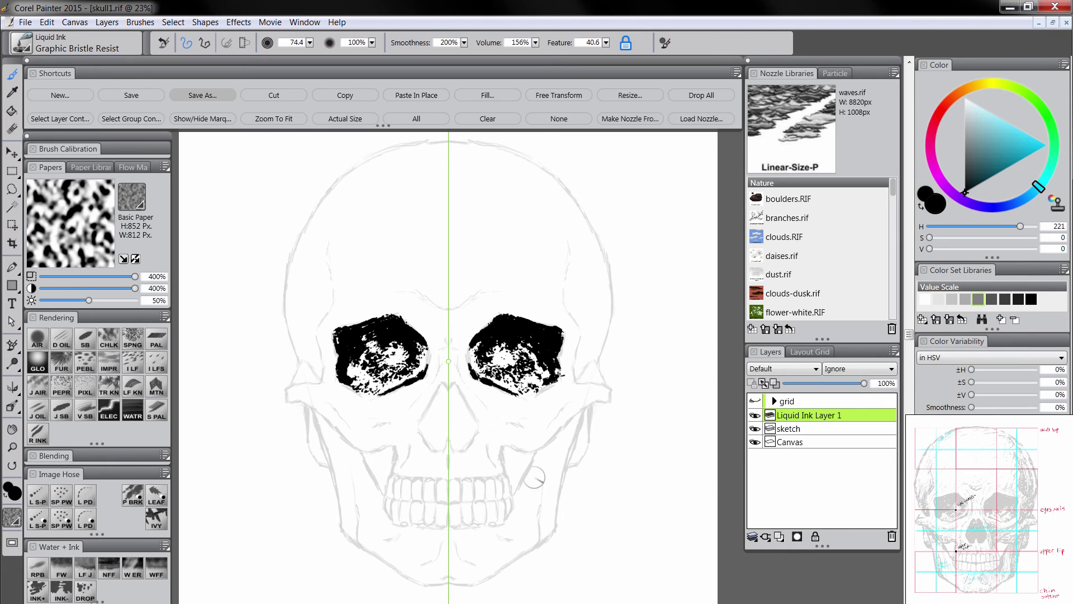
pyautogui.click(36, 594)
pyautogui.moveTo(351, 368)
pyautogui.mouseDown()
pyautogui.moveTo(428, 349)
pyautogui.moveTo(411, 354)
pyautogui.moveTo(436, 375)
pyautogui.mouseUp()
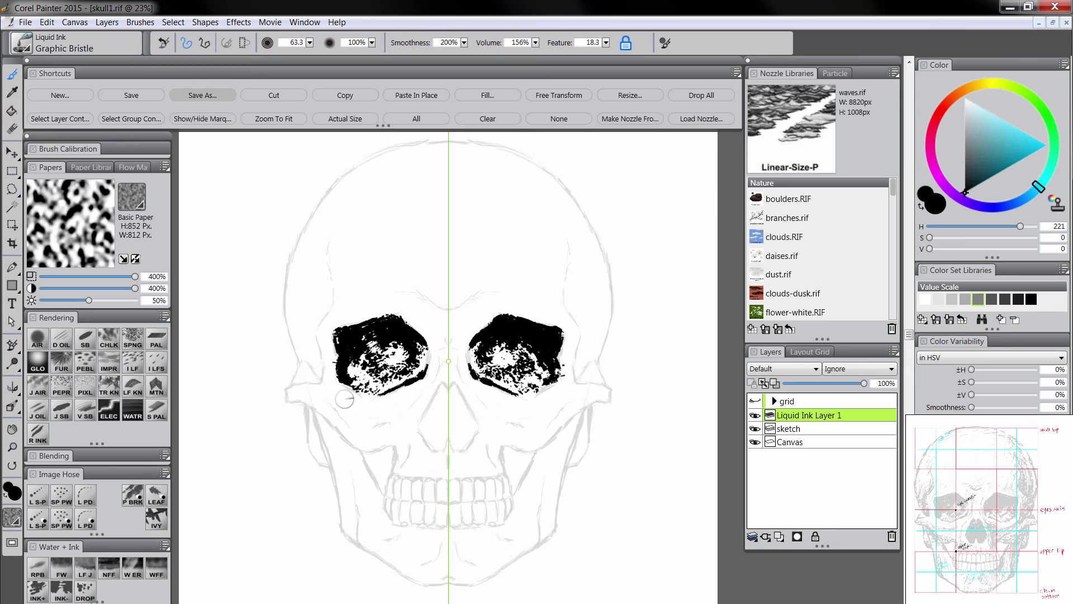
# Ink the crease between the brows and fill the nose cavity with solid black.
pyautogui.moveTo(452, 309); pyautogui.dragTo(467, 301)
pyautogui.moveTo(454, 387); pyautogui.dragTo(460, 447)
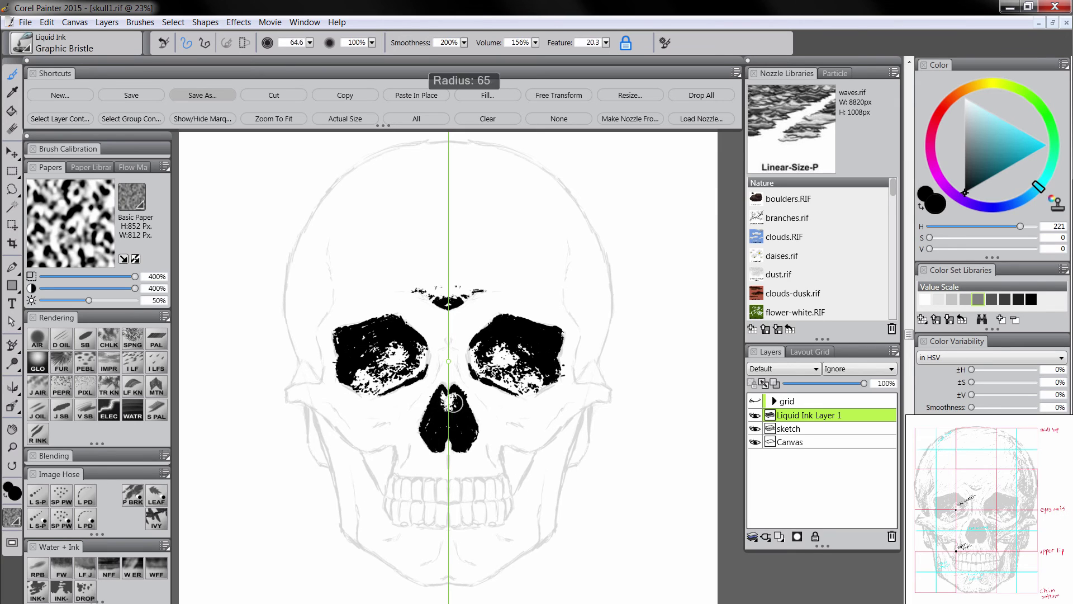
# Ink the outer contours of the cranium and jaw and the lower edges of the cheekbones with a finer Graphic Bristle.
pyautogui.moveTo(588, 407); pyautogui.dragTo(480, 584)
pyautogui.moveTo(609, 358); pyautogui.dragTo(452, 138)
pyautogui.moveTo(324, 411); pyautogui.dragTo(386, 442)
pyautogui.moveTo(314, 416); pyautogui.dragTo(351, 538)
# Outline the upper and lower rows of teeth in black ink along the sketched contours.
pyautogui.moveTo(385, 497)
pyautogui.mouseDown()
pyautogui.moveTo(447, 499)
pyautogui.moveTo(415, 503)
pyautogui.mouseUp()
pyautogui.moveTo(402, 525); pyautogui.dragTo(446, 526)
pyautogui.moveTo(385, 498); pyautogui.dragTo(400, 524)
pyautogui.moveTo(398, 480); pyautogui.dragTo(426, 479)
# Ink shading accents on the upper jaw, beside the nose, across the cheekbones and along the temples.
pyautogui.moveTo(487, 444); pyautogui.dragTo(496, 465)
pyautogui.moveTo(467, 380); pyautogui.dragTo(485, 406)
pyautogui.moveTo(552, 404); pyautogui.dragTo(503, 411)
pyautogui.moveTo(607, 251); pyautogui.dragTo(605, 341)
pyautogui.moveTo(586, 317)
pyautogui.mouseDown()
pyautogui.moveTo(590, 352)
pyautogui.moveTo(578, 377)
pyautogui.mouseUp()
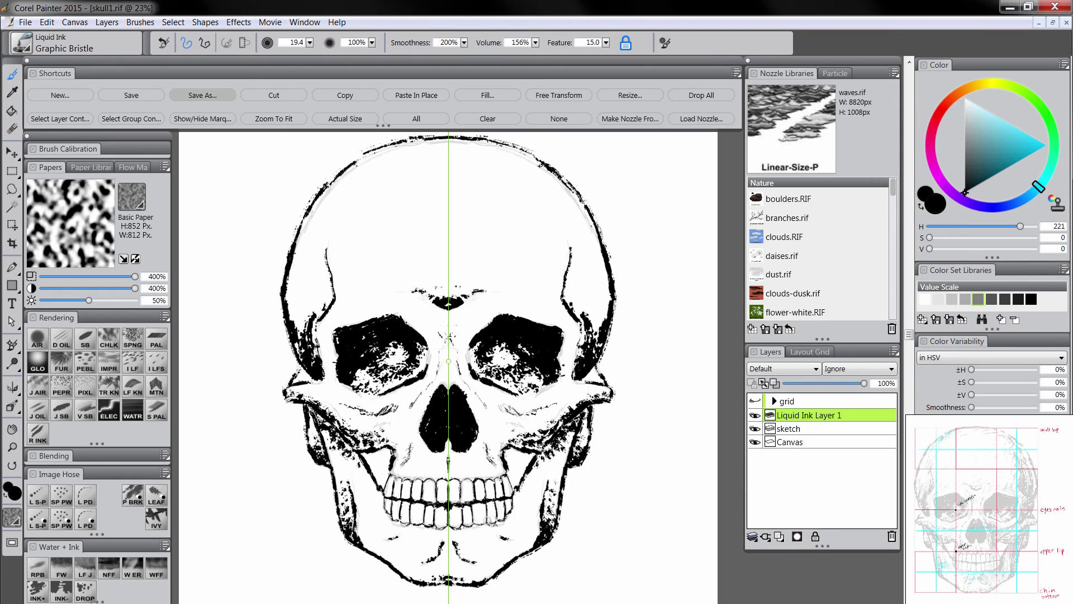
# Turn off mirror painting and hide the sketch layer, returning to Liquid Ink Layer 1 with the brush.
pyautogui.click(15, 395)
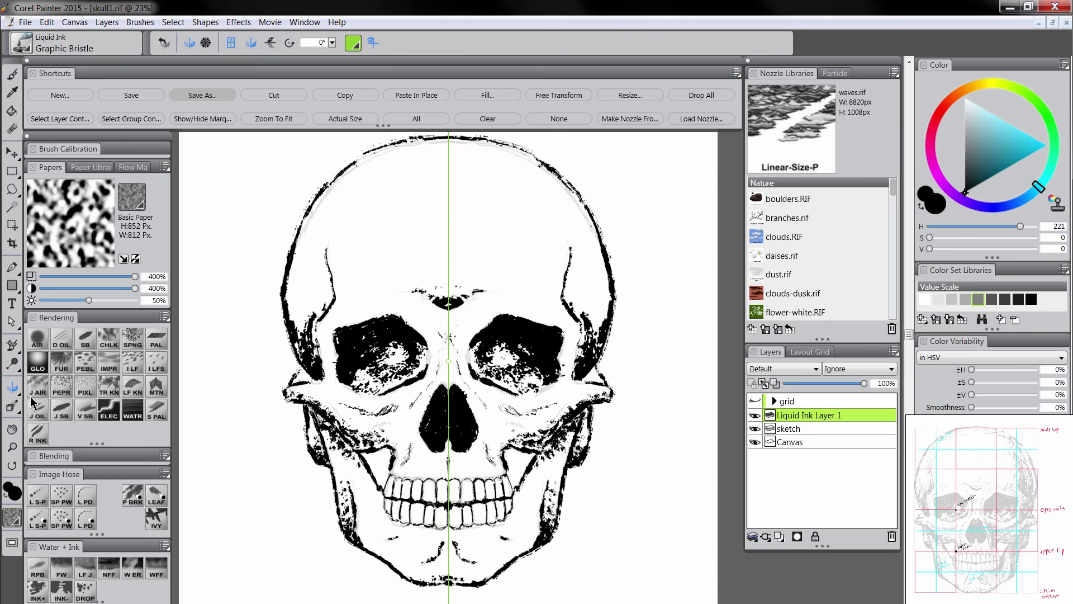
pyautogui.click(231, 44)
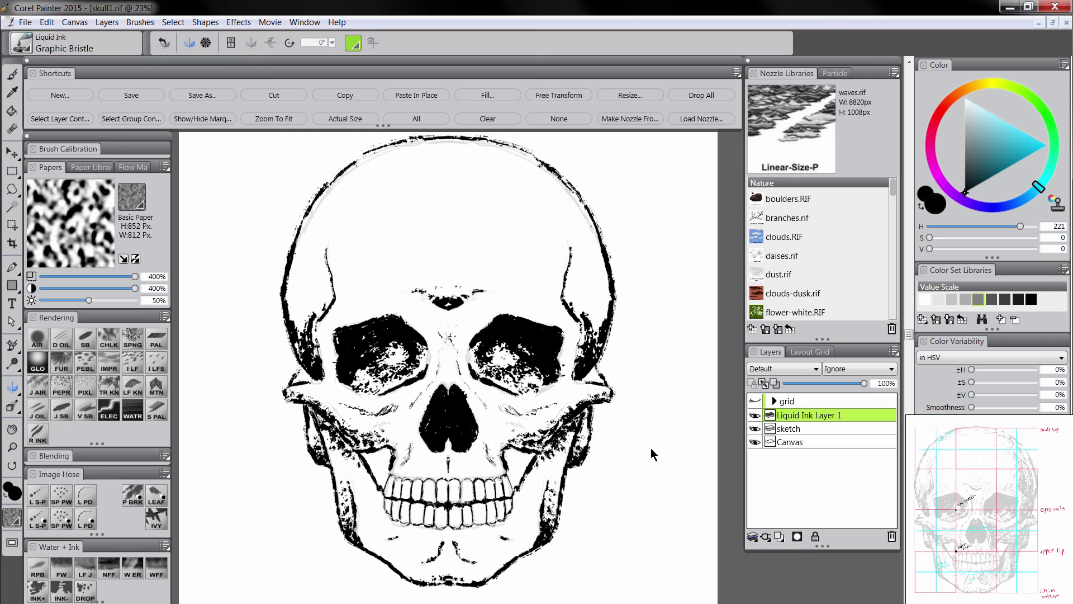
pyautogui.click(794, 429)
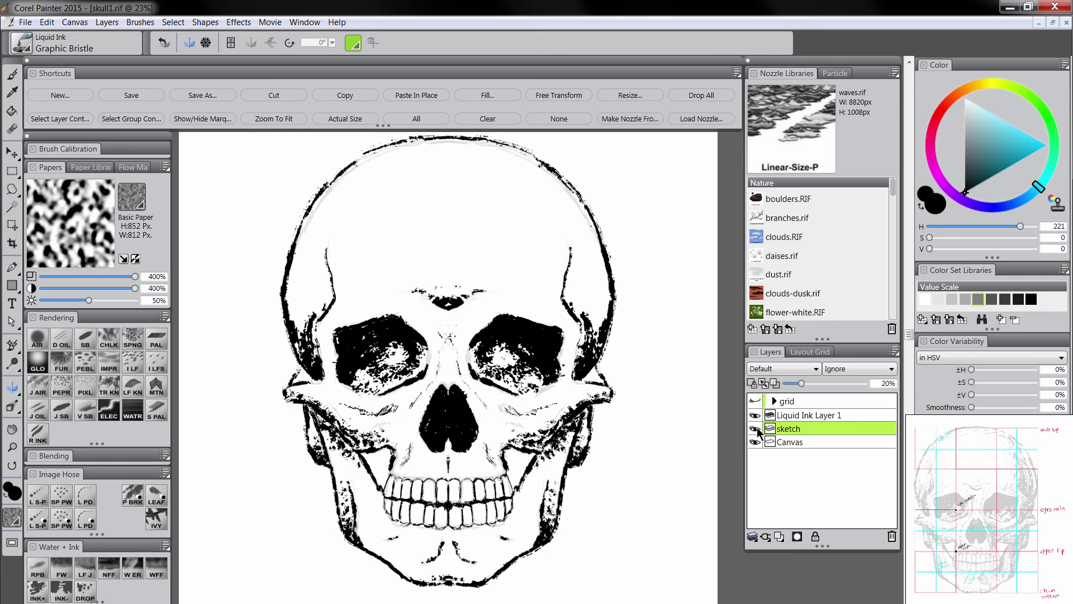
pyautogui.click(756, 430)
pyautogui.click(805, 415)
pyautogui.press('b')
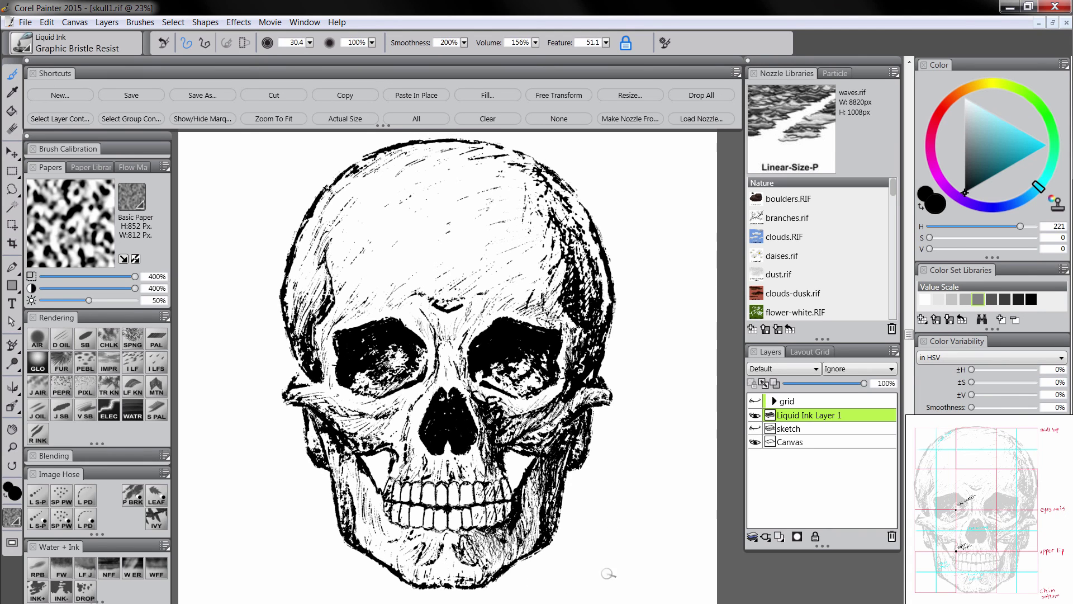
# Zoom out to 10% to examine the whole inked skull on the canvas.
pyautogui.click(12, 448)
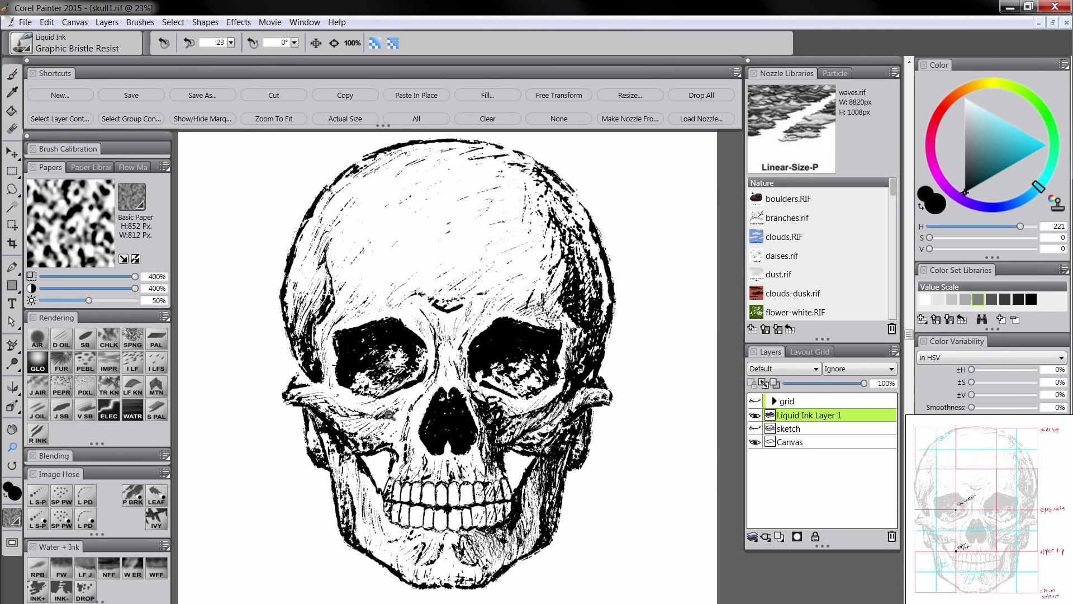
pyautogui.keyDown('alt'); pyautogui.click(455, 410); pyautogui.keyUp('alt')
pyautogui.keyDown('alt'); pyautogui.click(481, 349); pyautogui.keyUp('alt')
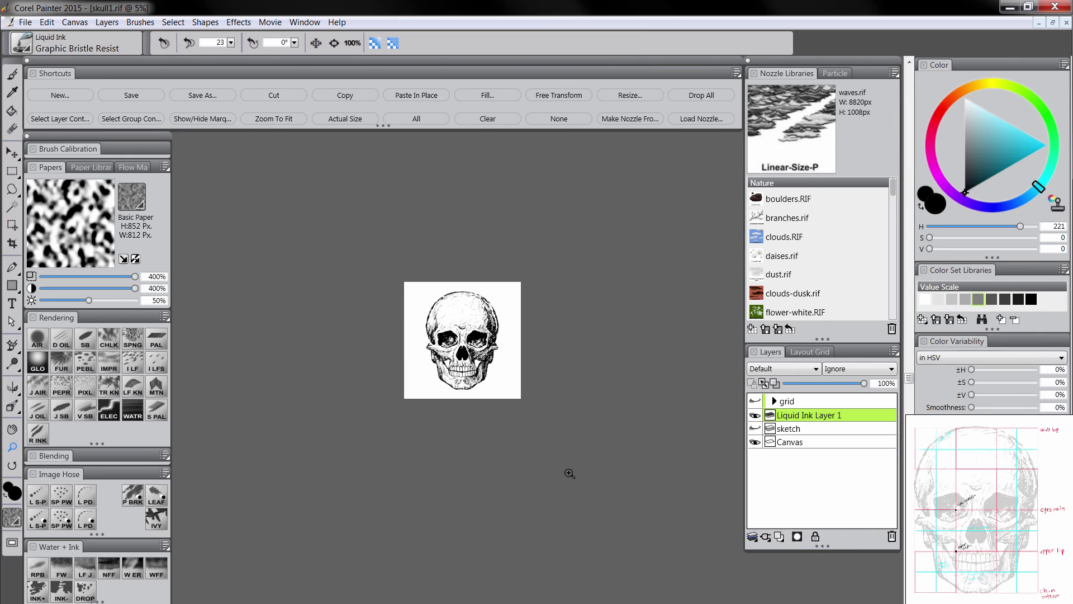
pyautogui.click(482, 357)
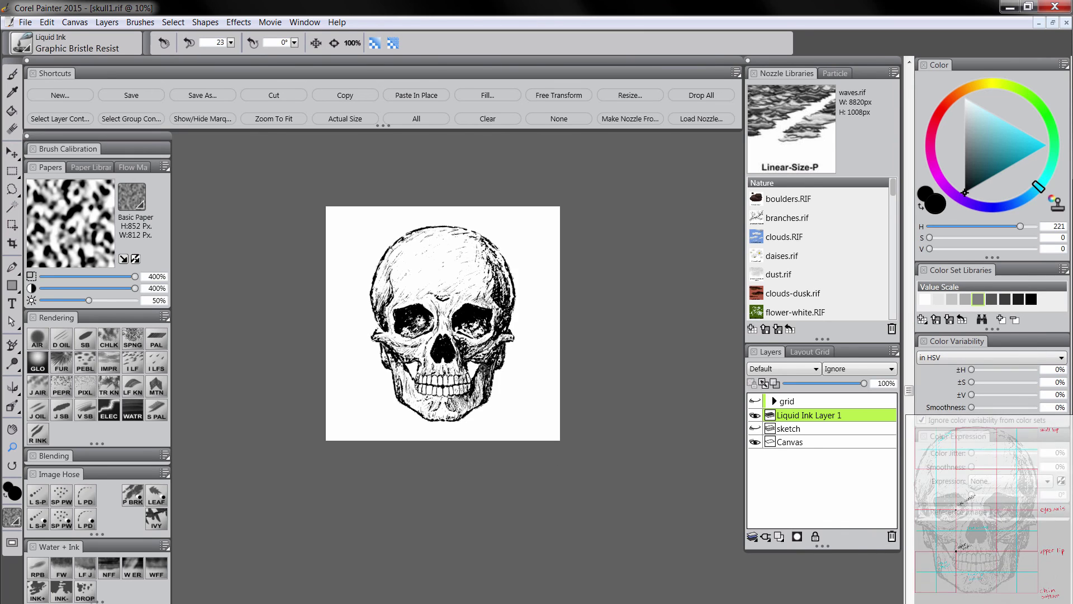